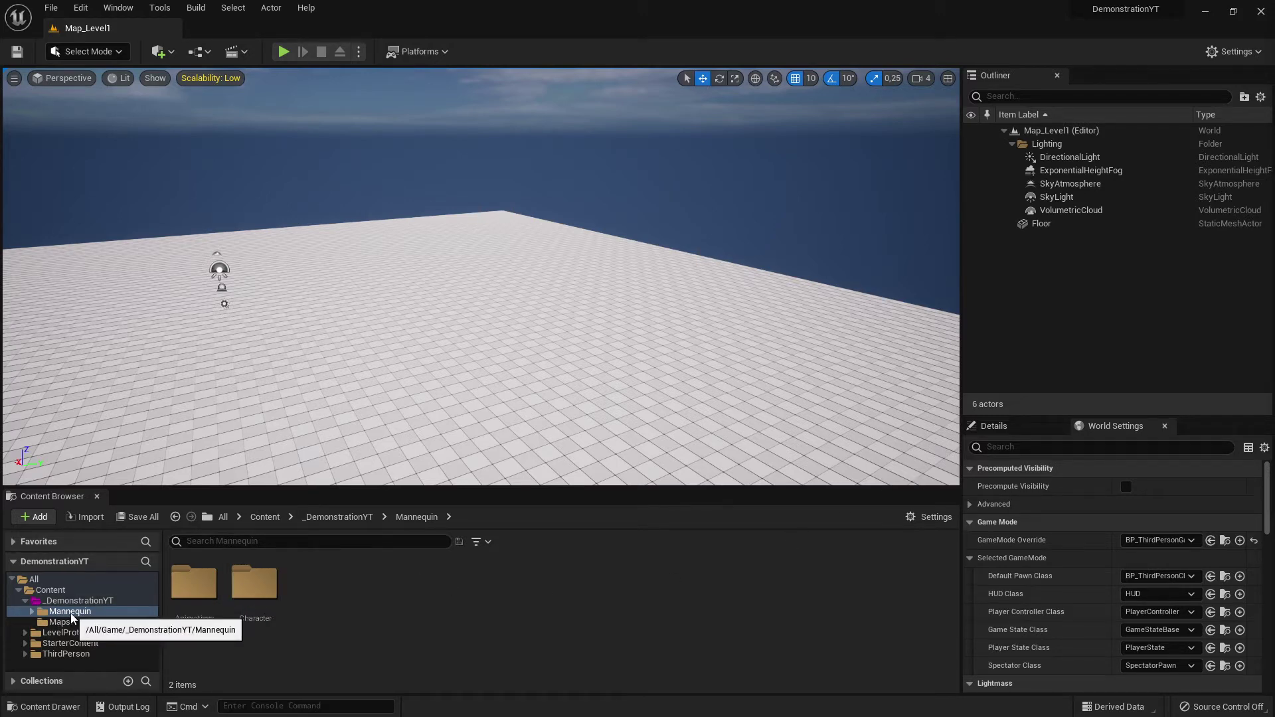
Browse the _DemonstrationYT, Maps, Mannequin and Character folders, then enlarge the asset area.
click(100, 601)
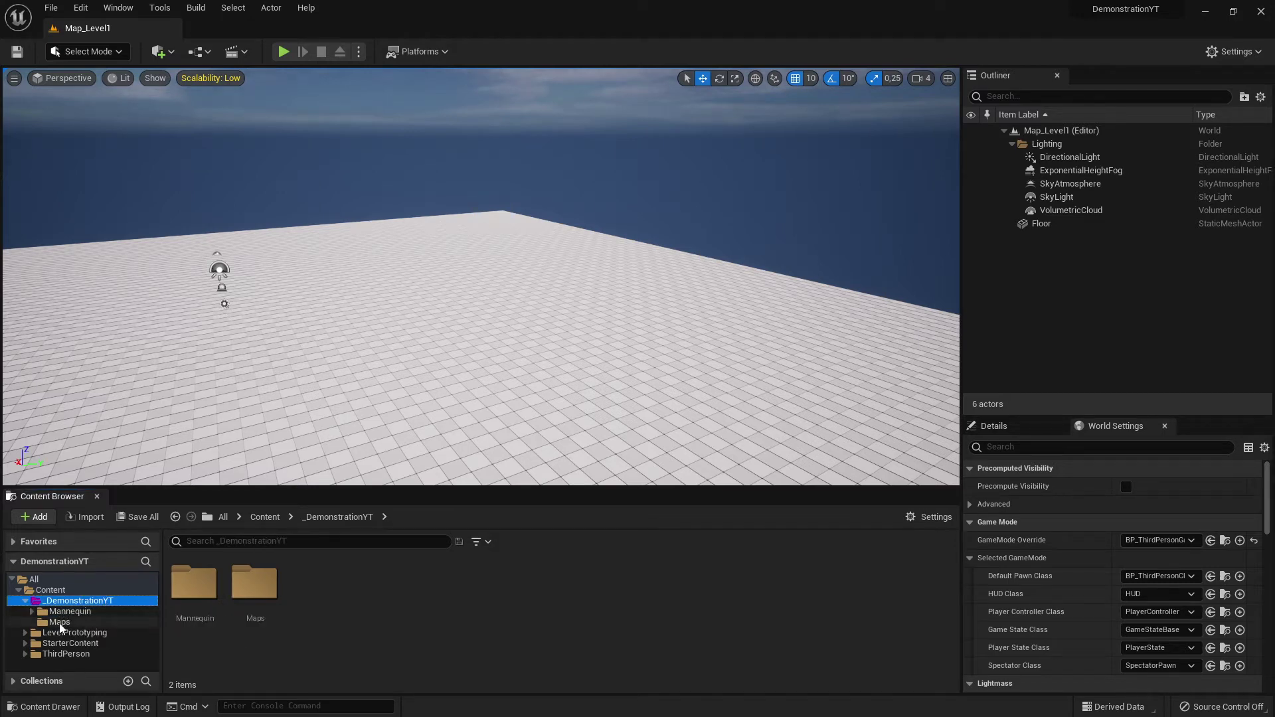
click(60, 622)
click(76, 612)
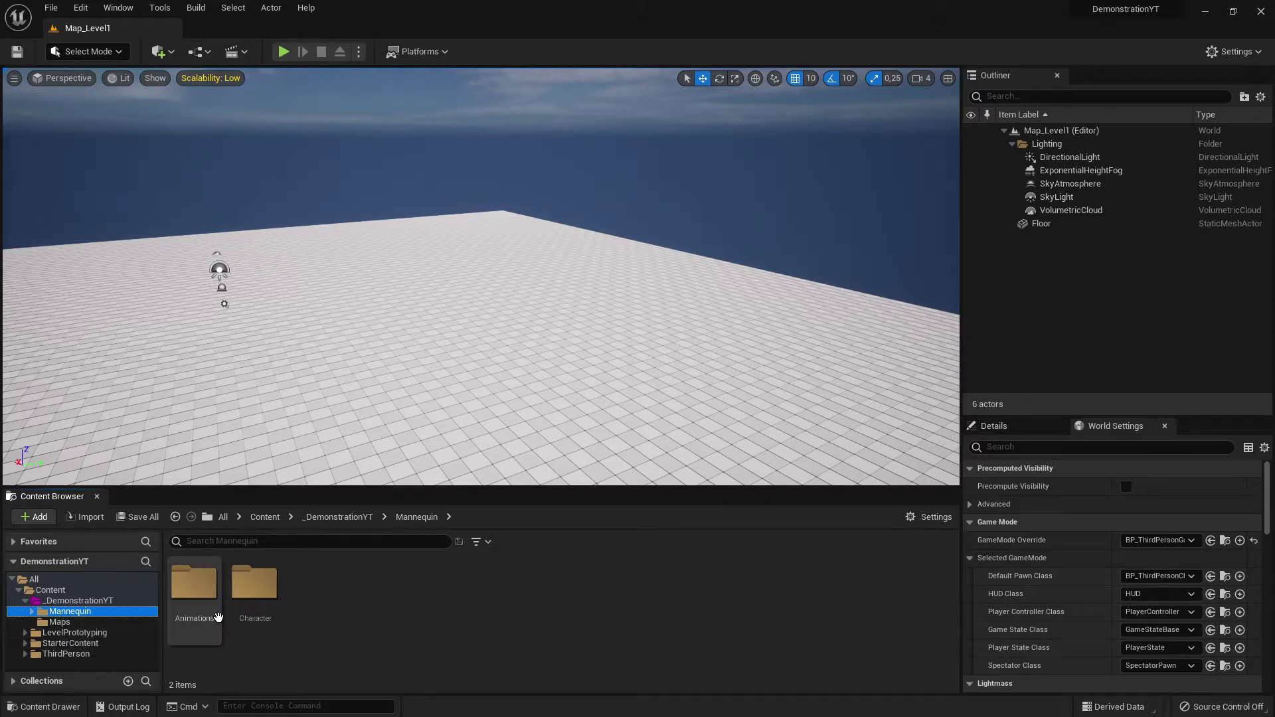
double_click(254, 583)
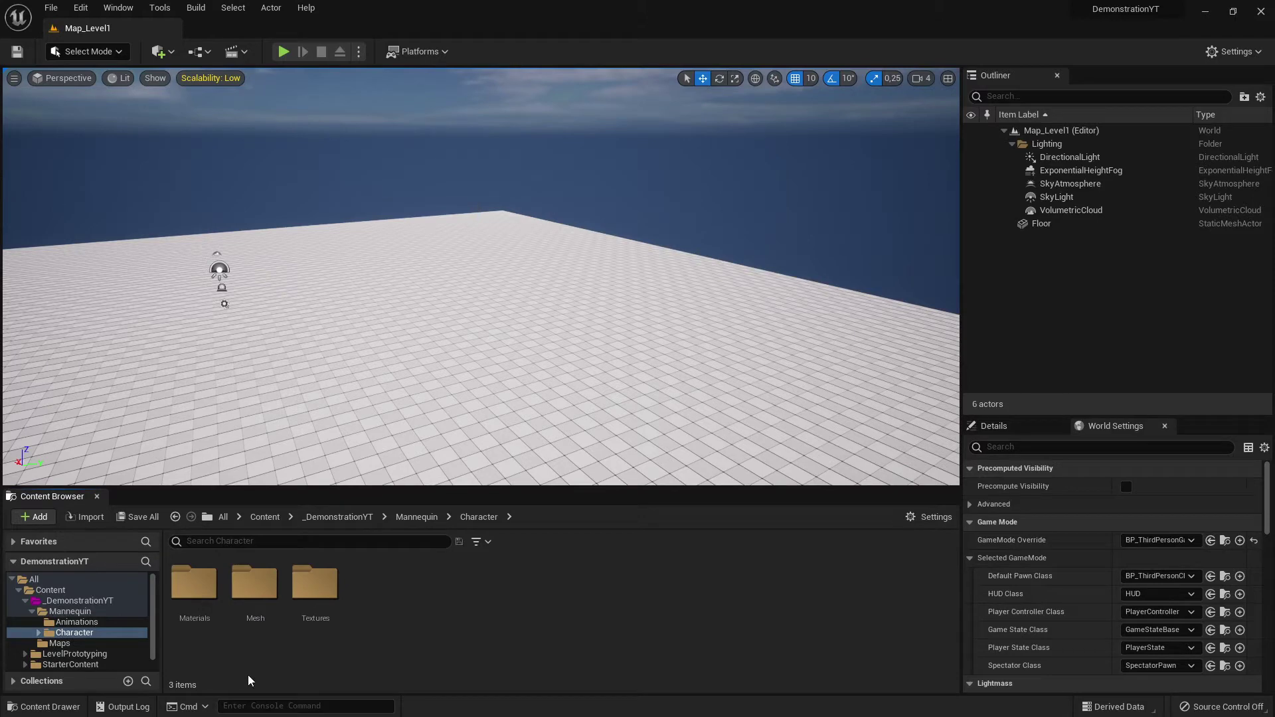
click(30, 612)
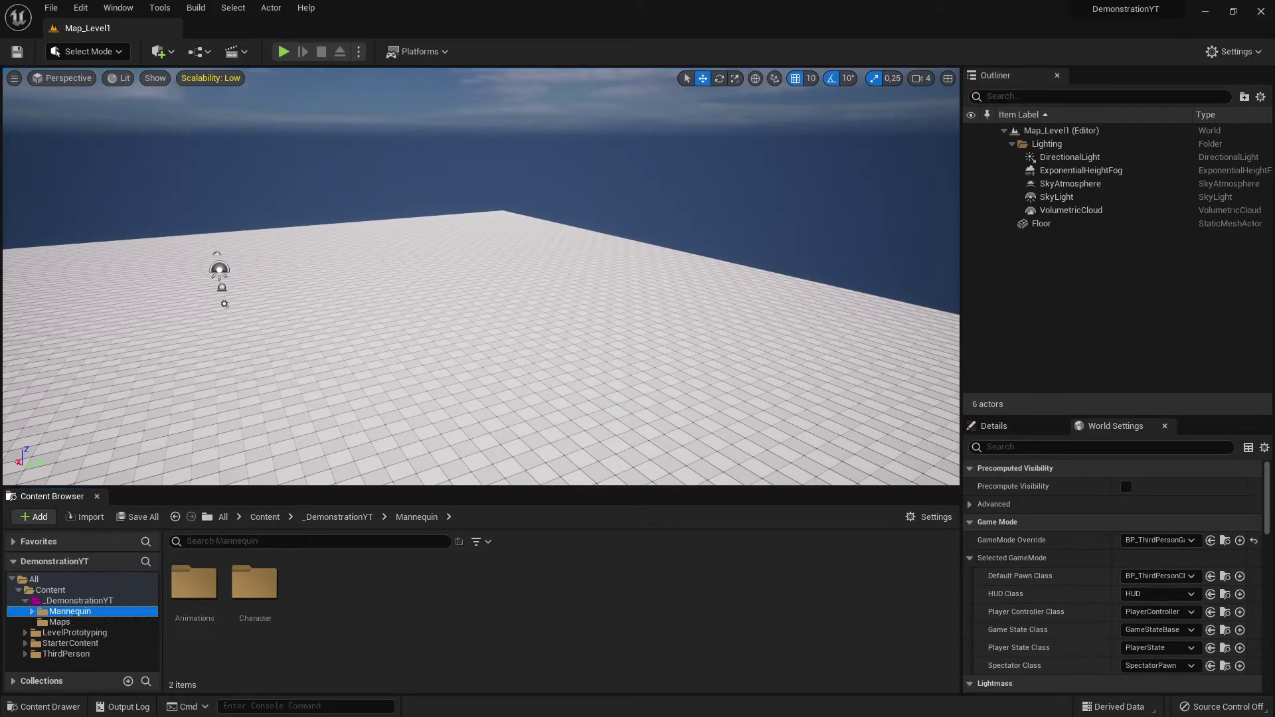
drag(351, 487, 359, 450)
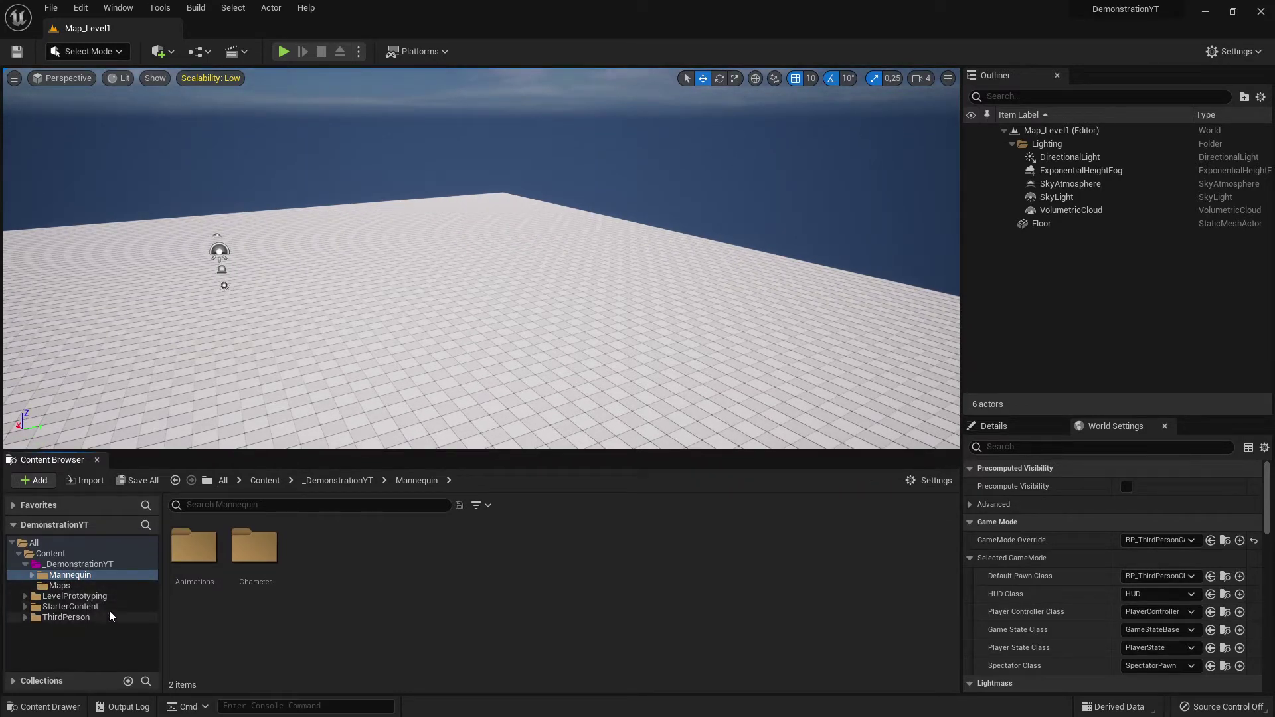
Look through LevelPrototyping's Materials, Meshes and Textures, ending on its three subfolders.
double_click(27, 566)
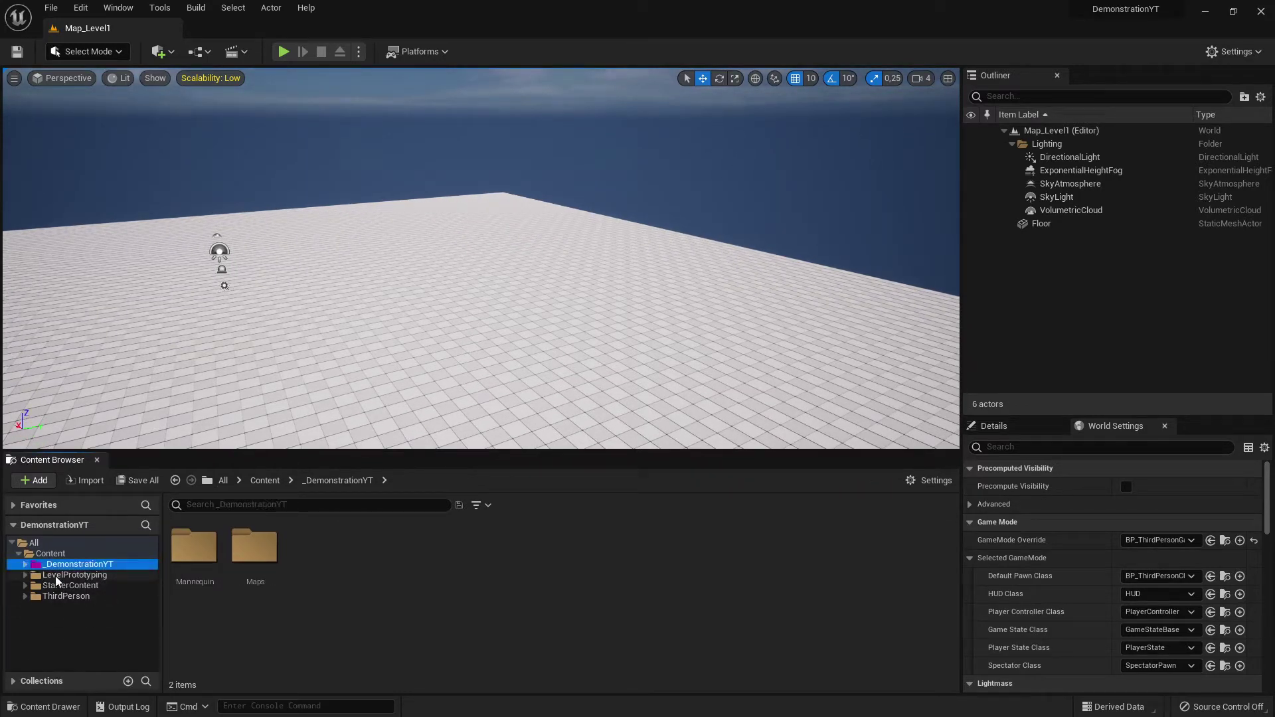
click(83, 577)
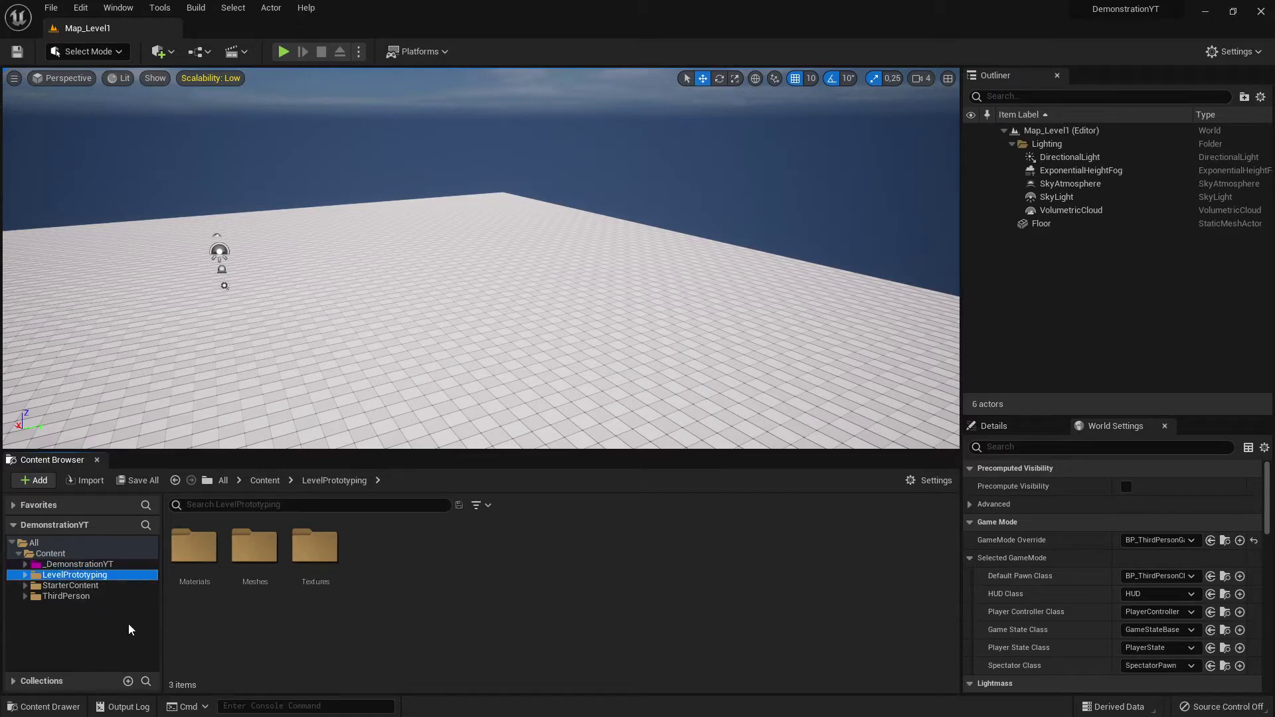
double_click(194, 547)
click(86, 595)
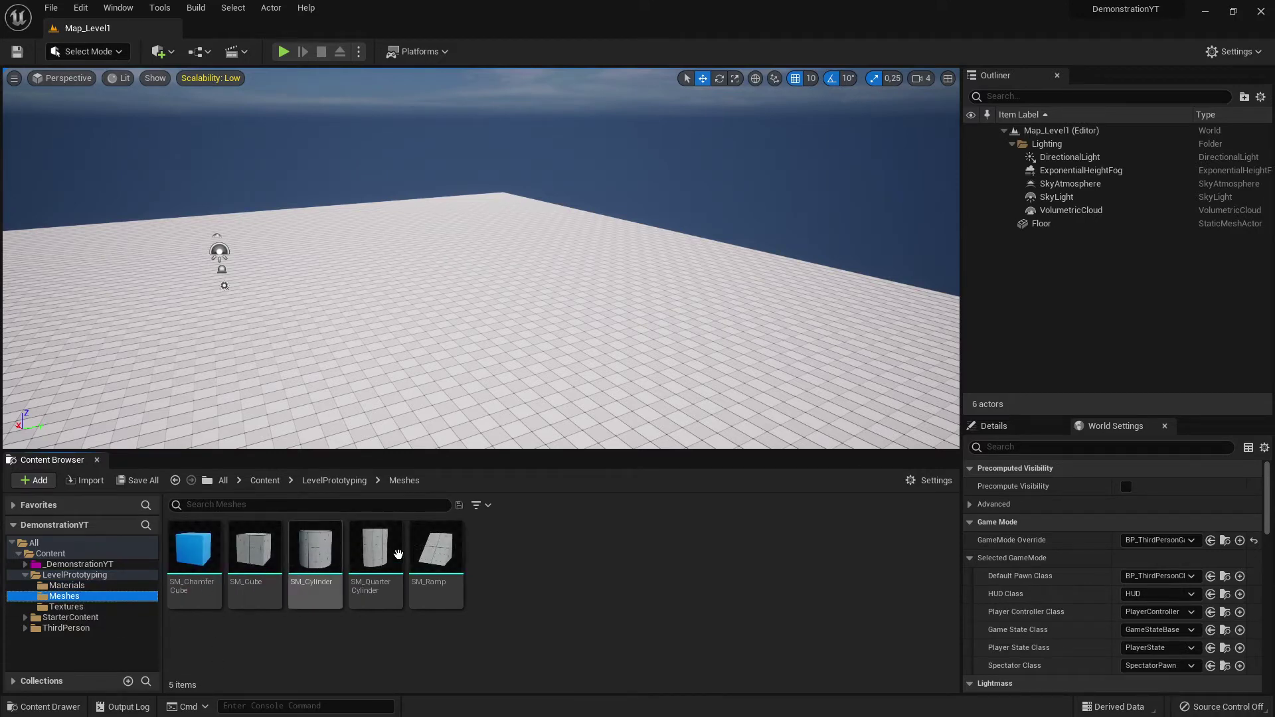
click(85, 585)
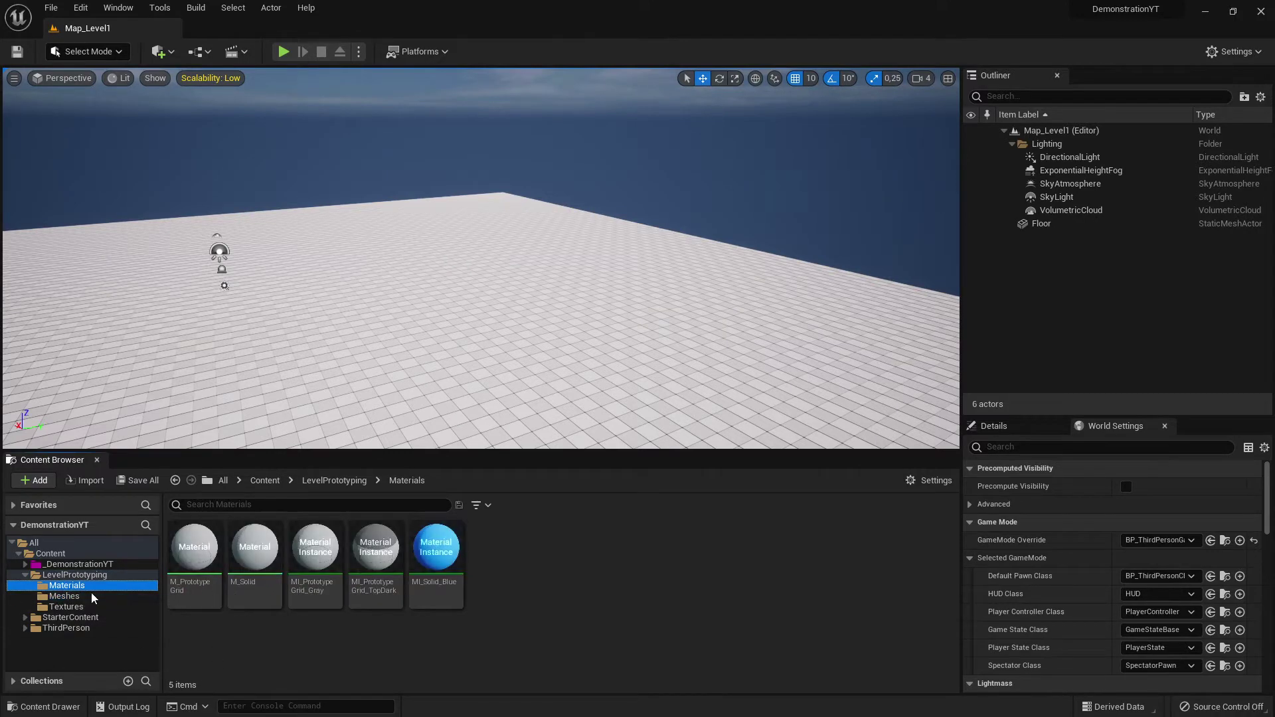
click(61, 607)
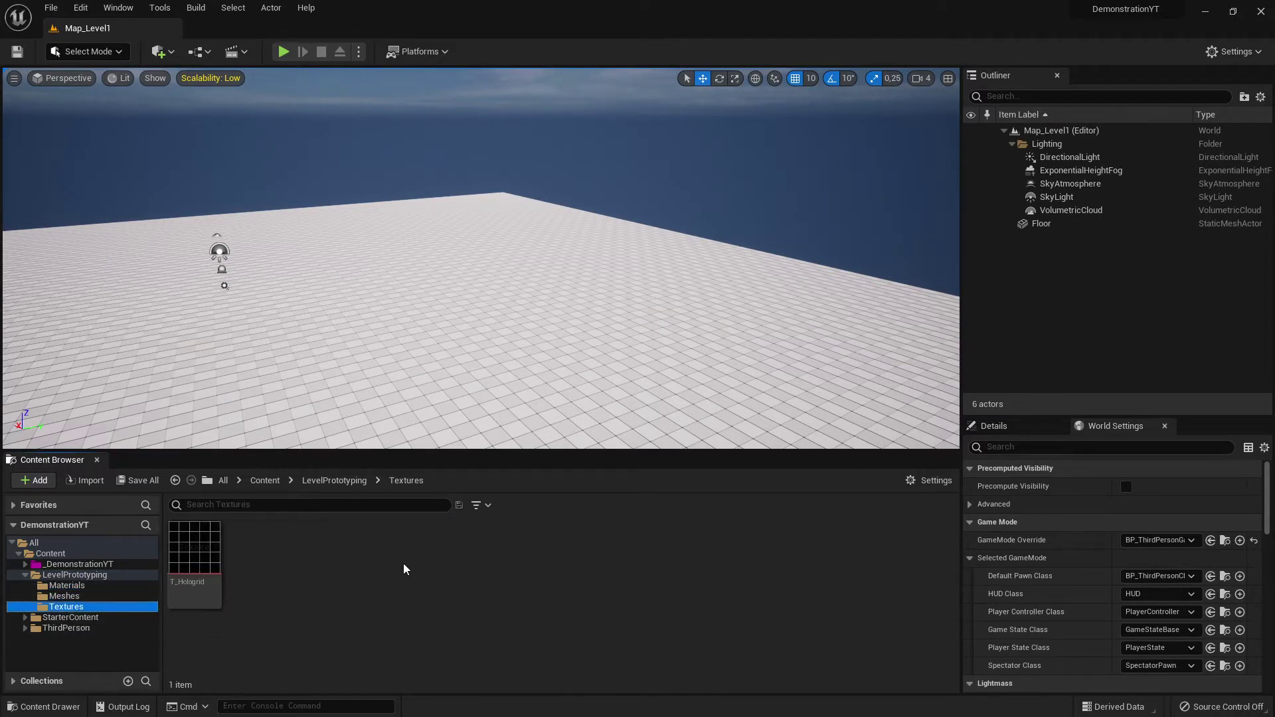
click(67, 586)
click(73, 575)
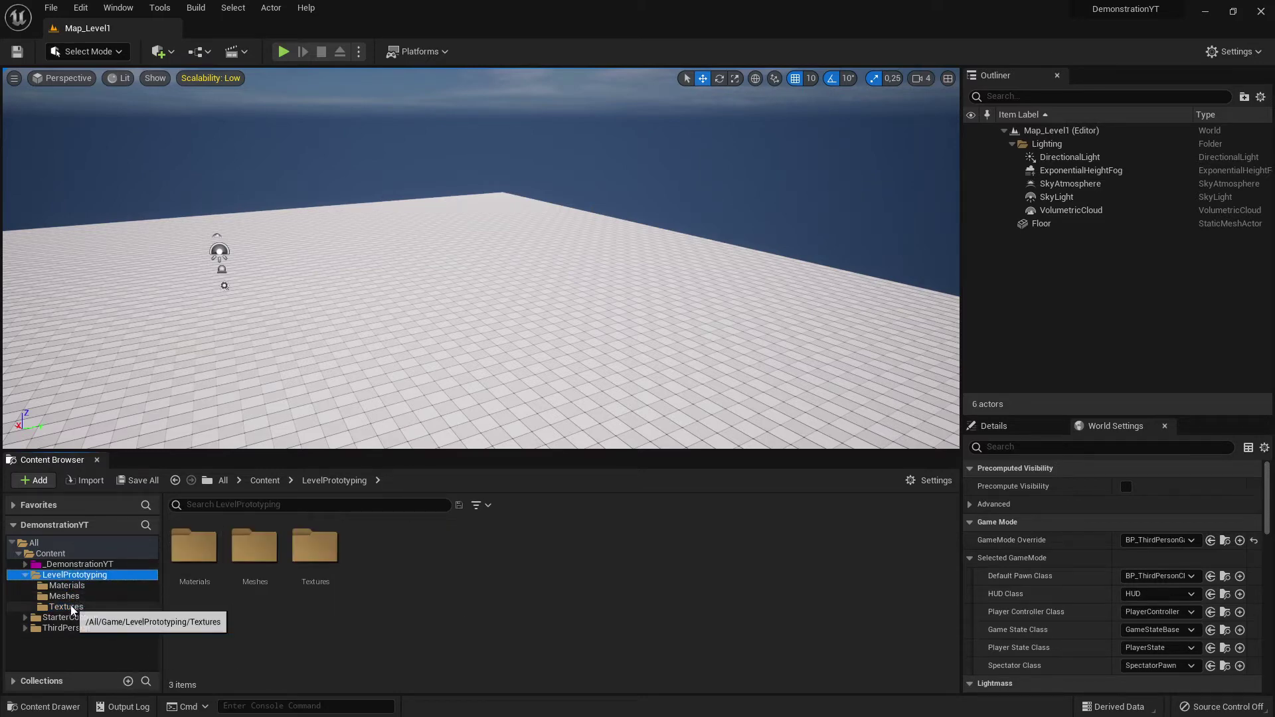
click(67, 607)
click(26, 576)
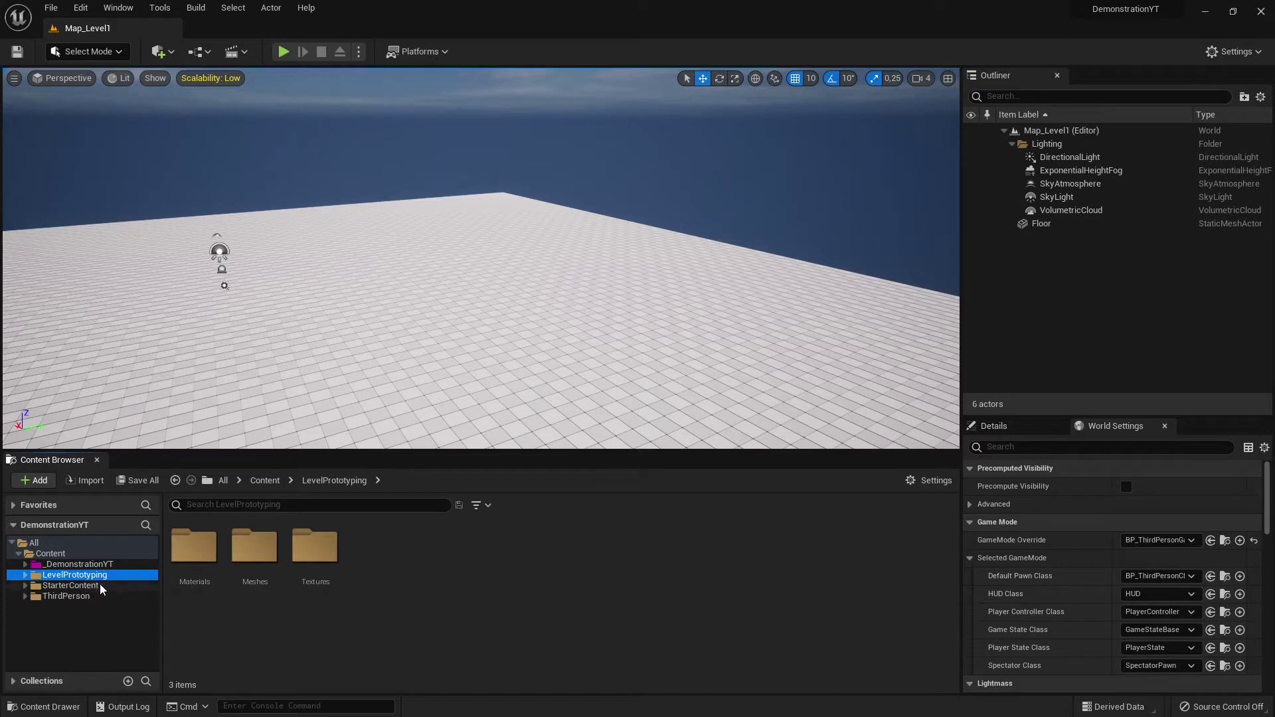
Try deleting LevelPrototyping, dismiss the referenced-assets warning, then choose Delete from its context menu.
key(Delete)
click(125, 612)
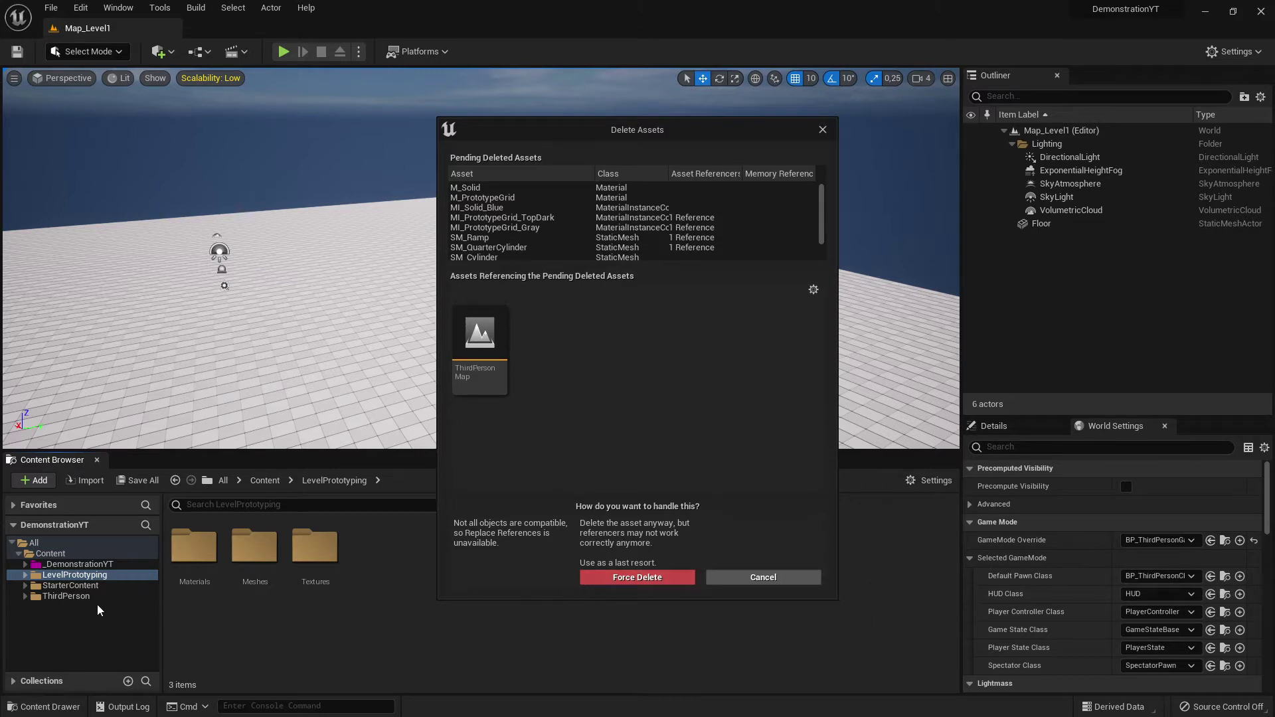
click(828, 131)
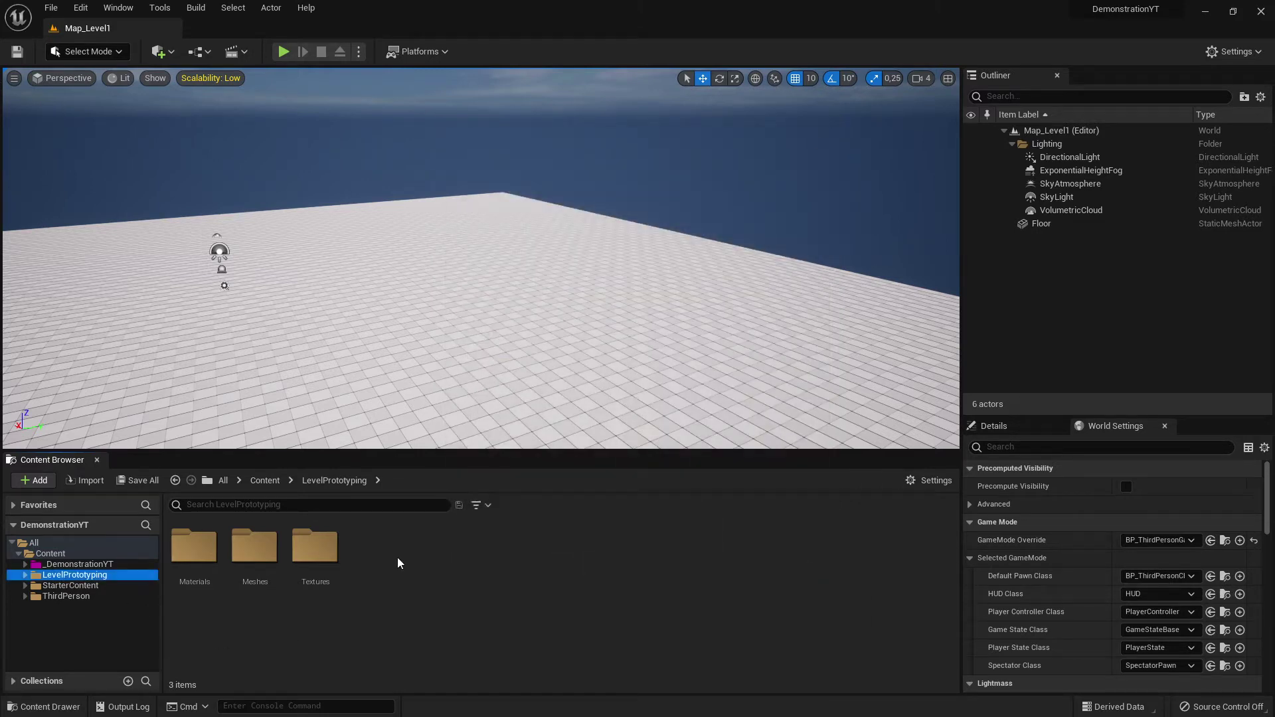
right_click(87, 577)
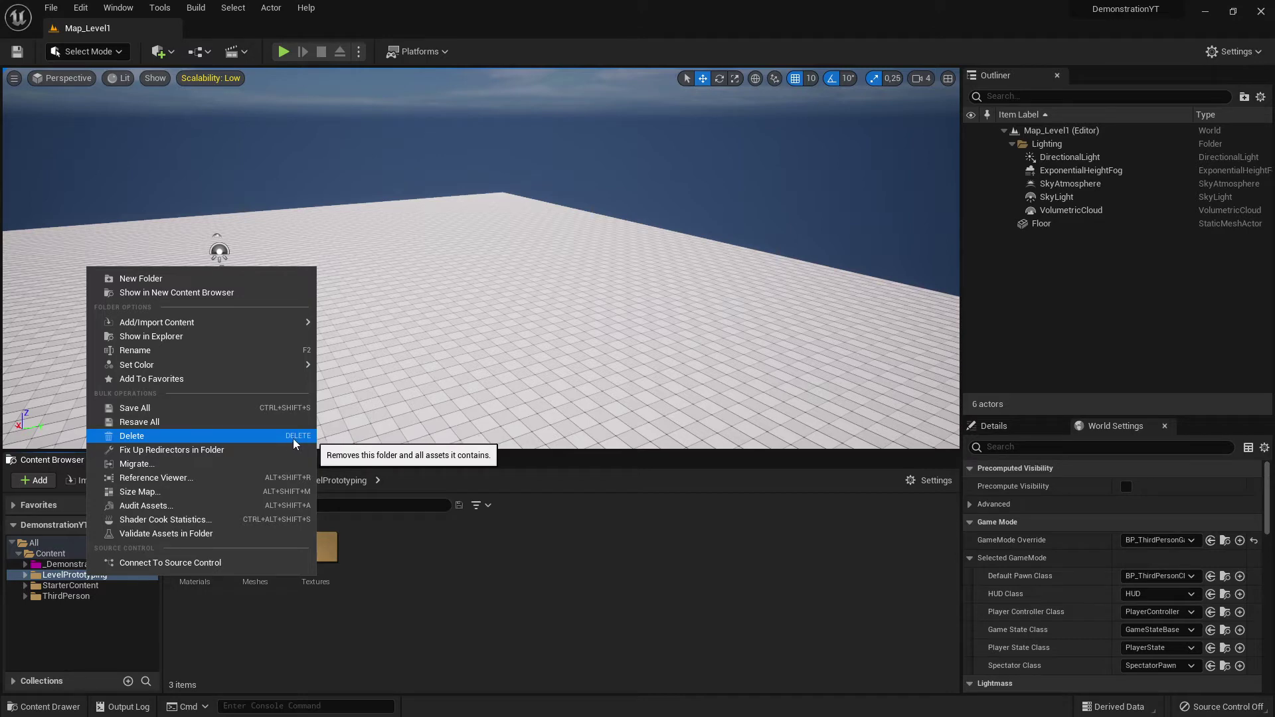
click(162, 435)
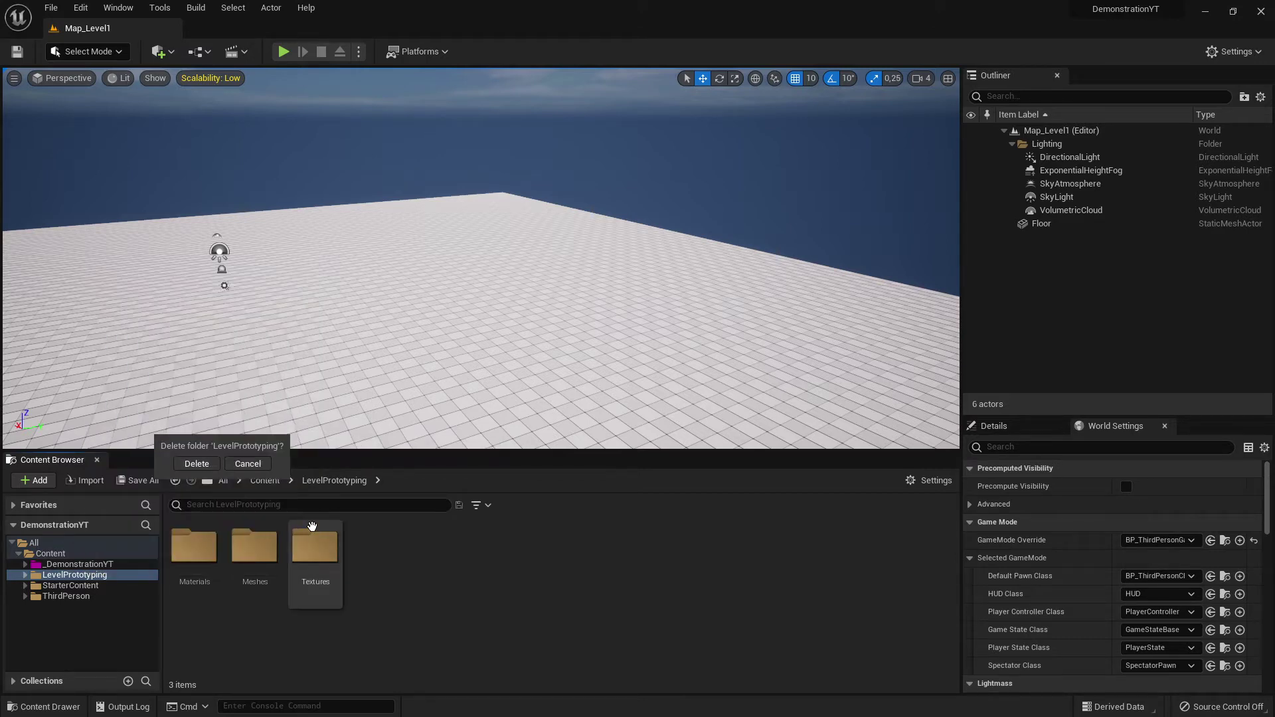
Confirm deletion, review the Pending Deleted Assets list, then close the Delete Assets dialog without deleting.
click(193, 464)
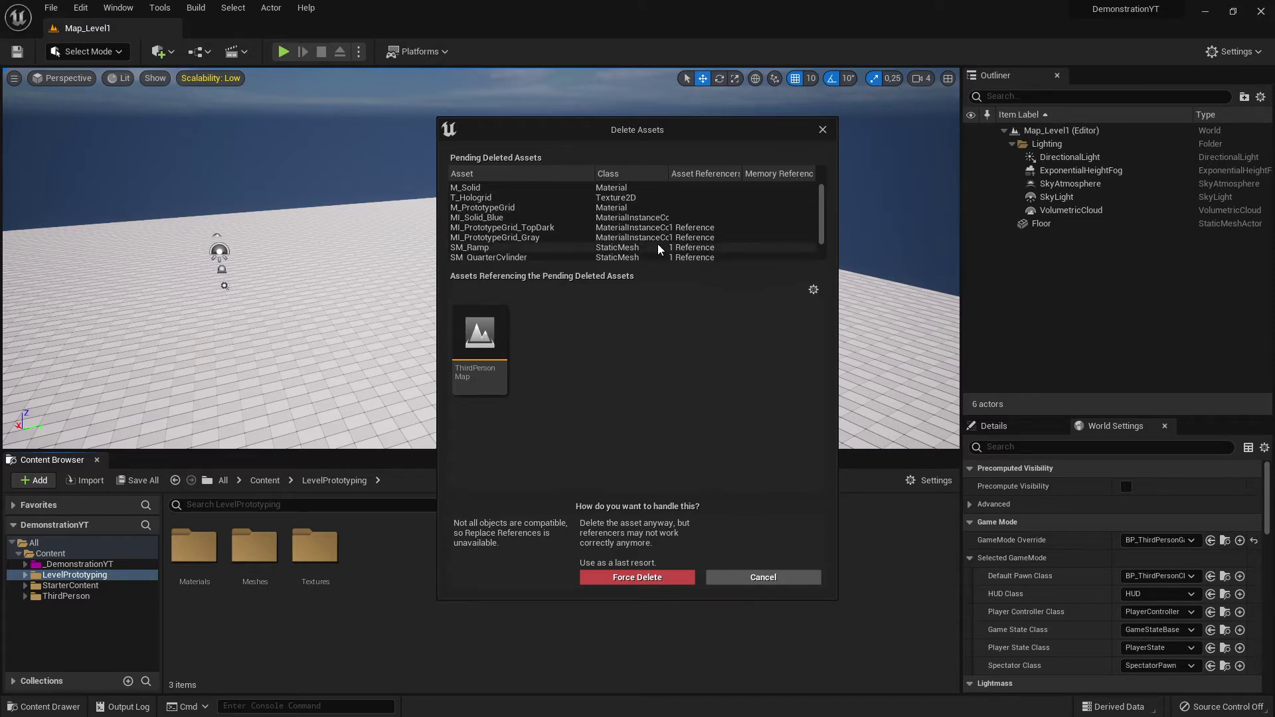
scroll(657, 236, down, 1)
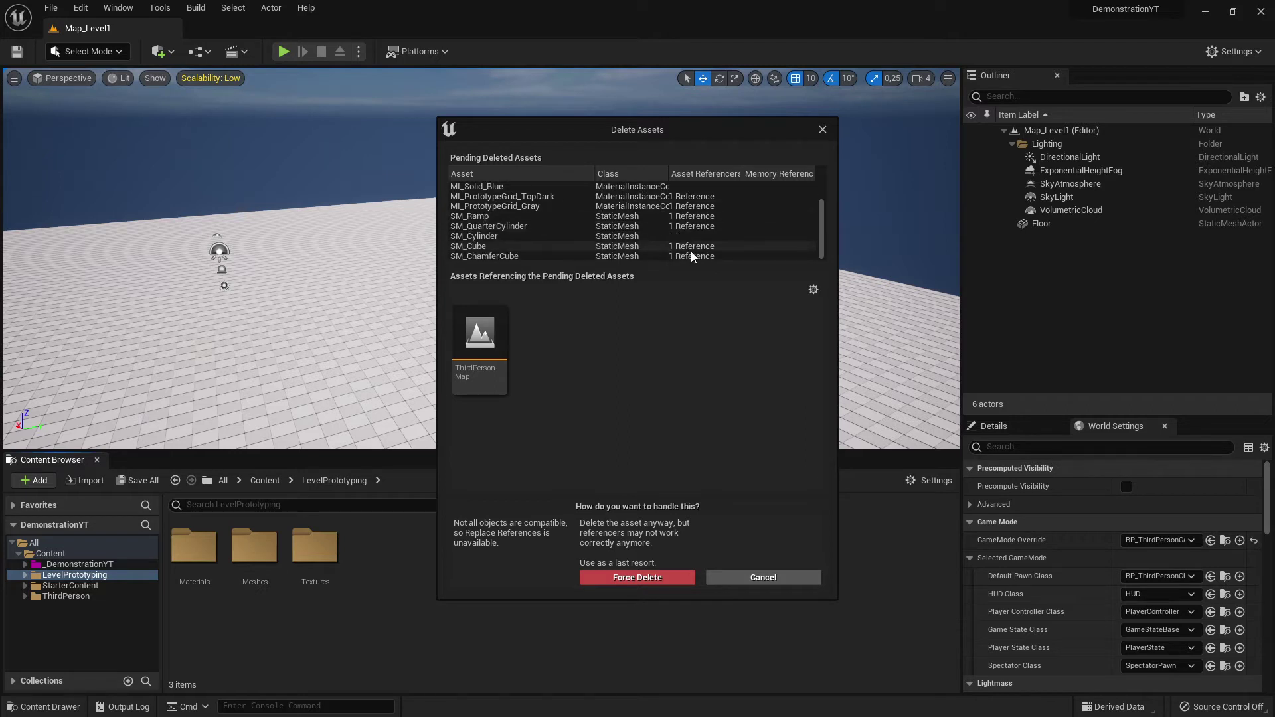
scroll(707, 254, up, 1)
scroll(707, 257, down, 1)
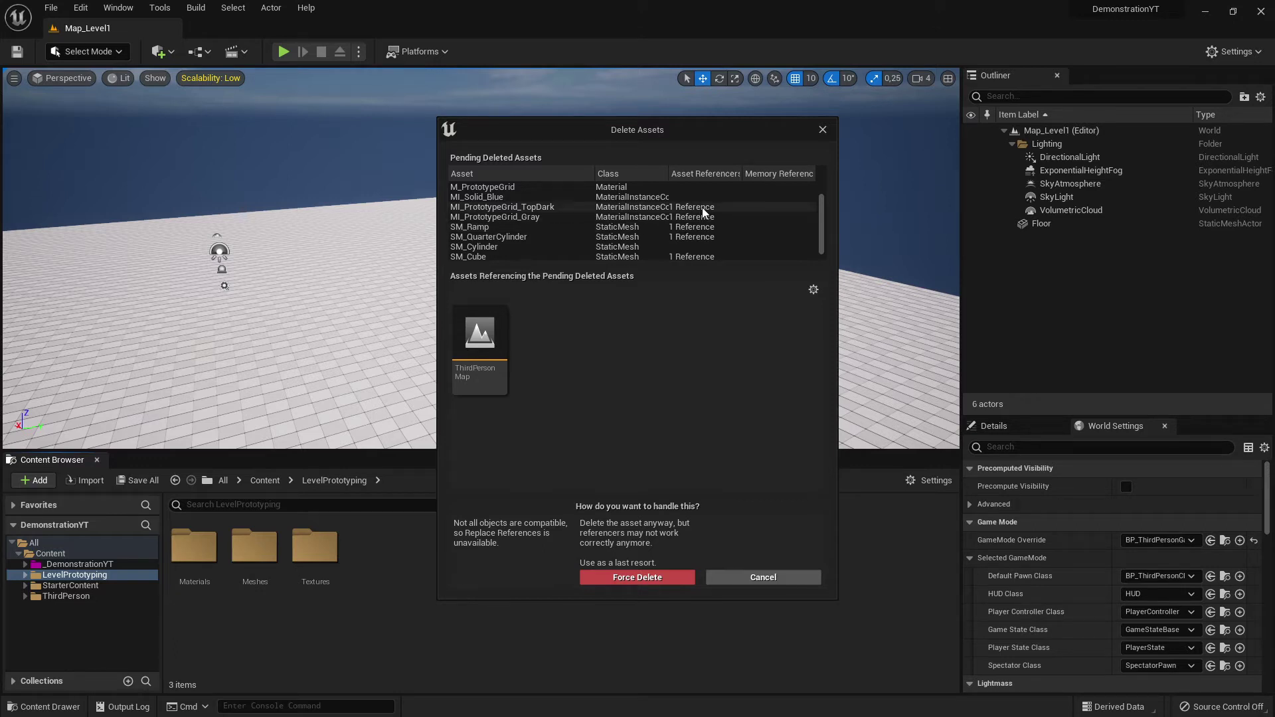
scroll(709, 237, down, 1)
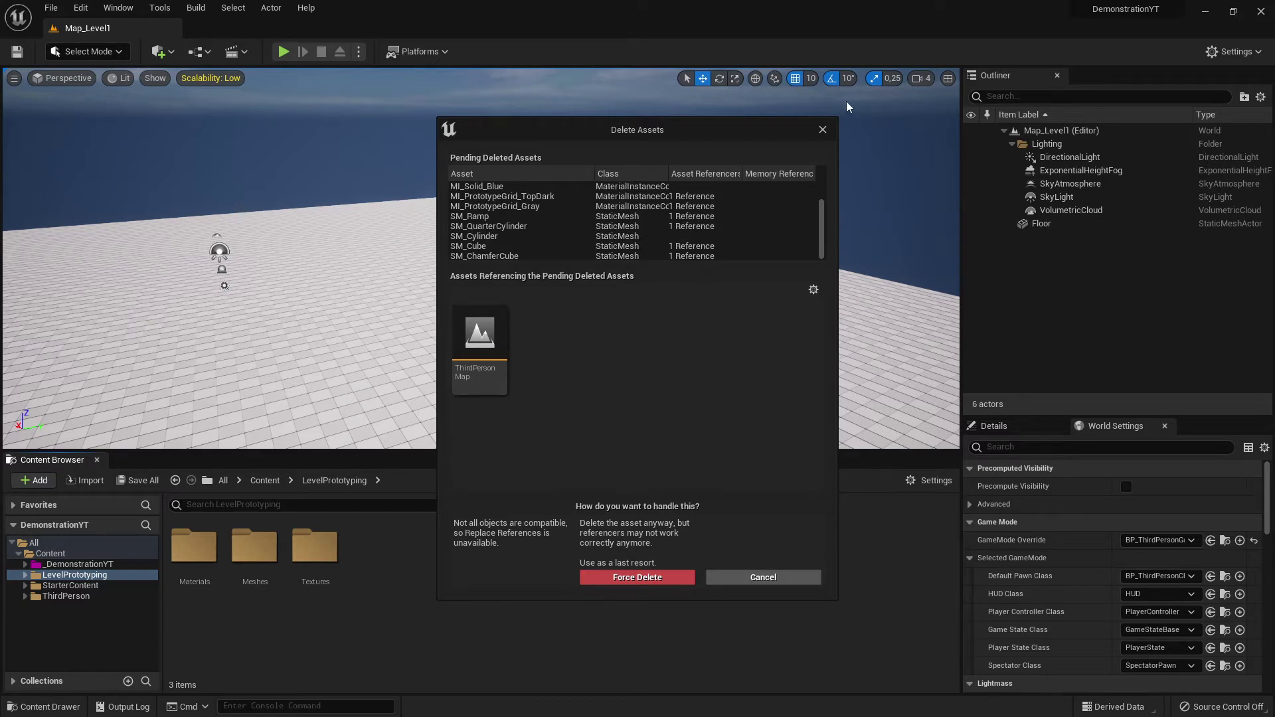
click(822, 129)
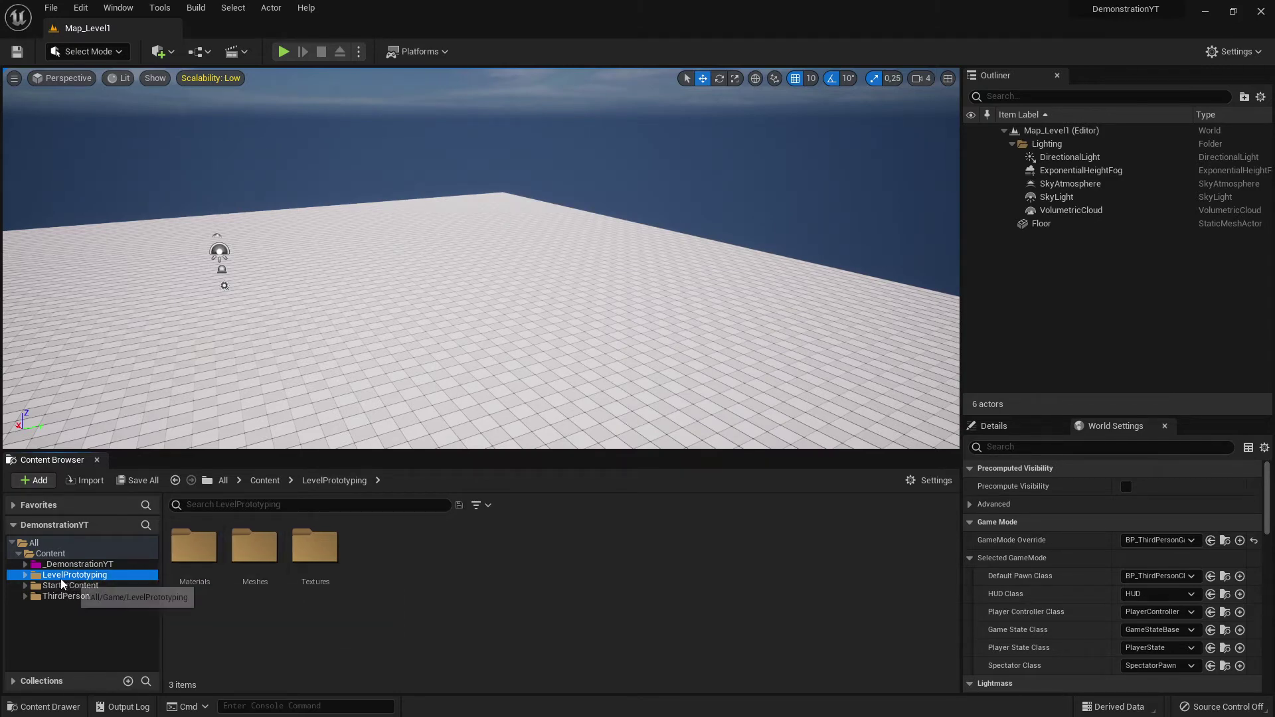
Revisit the LevelPrototyping Materials and Meshes folders, returning to its subfolder list.
double_click(199, 554)
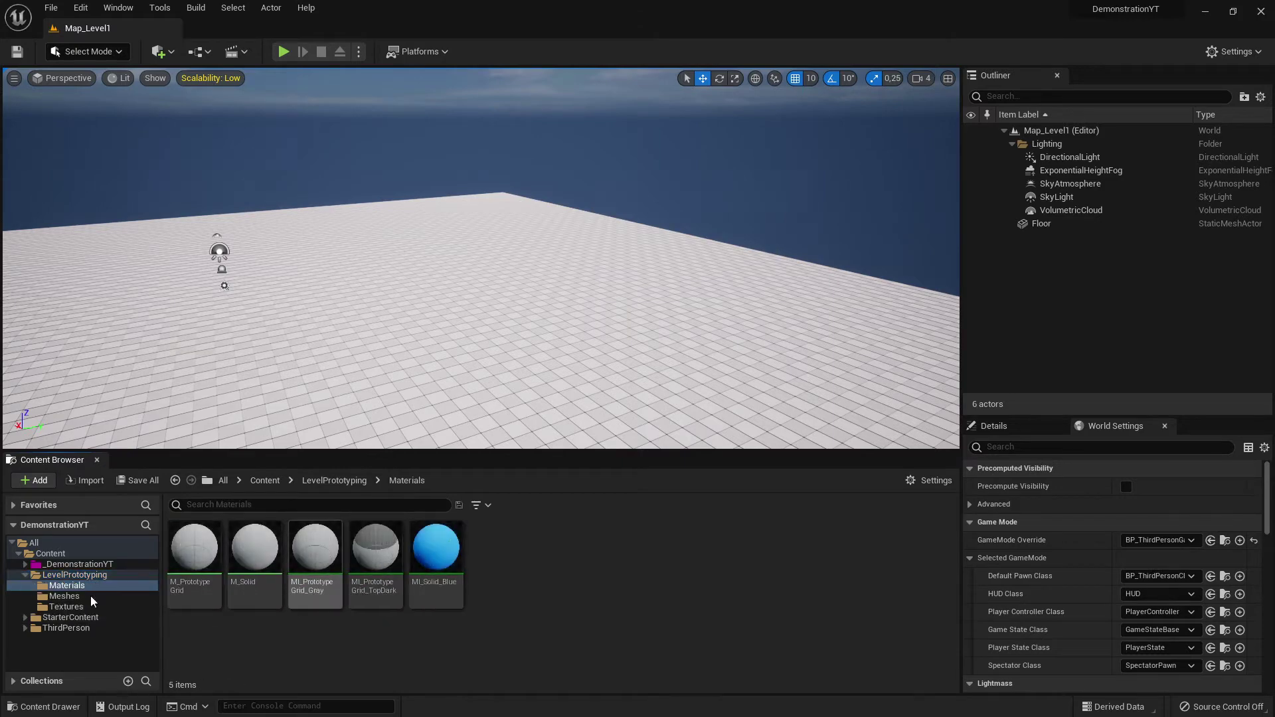
click(67, 596)
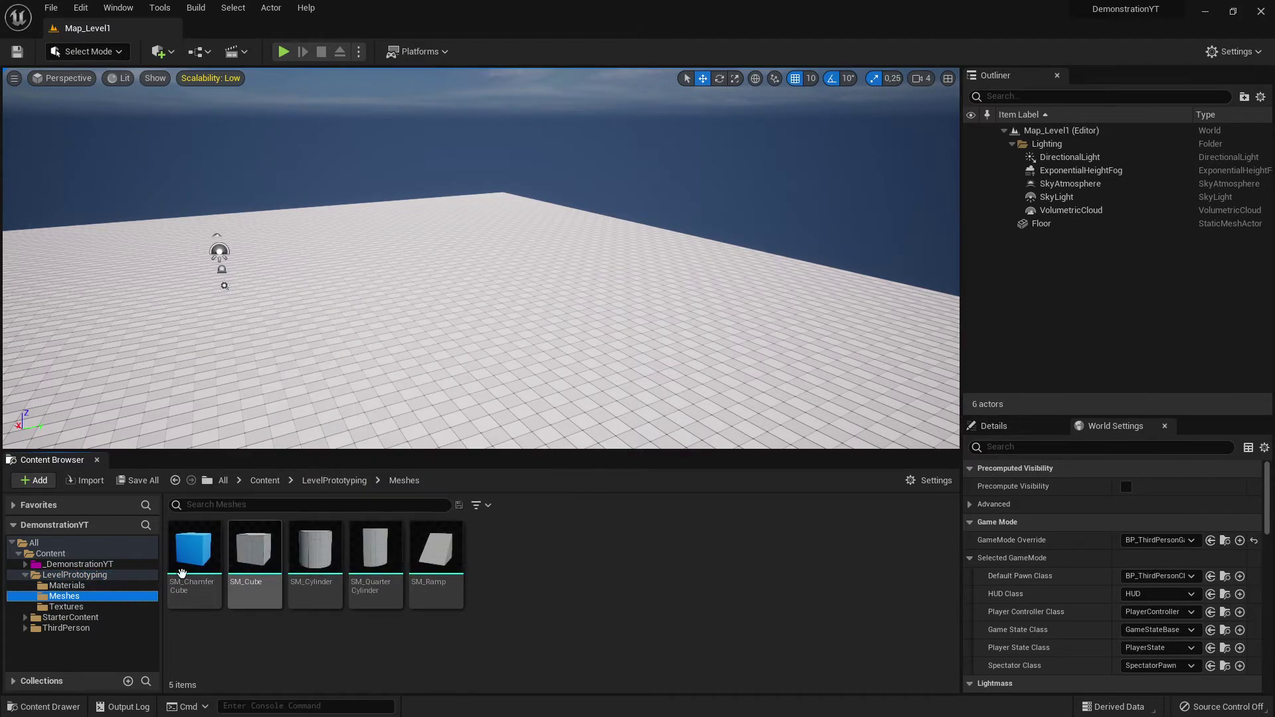
mouse_move(195, 557)
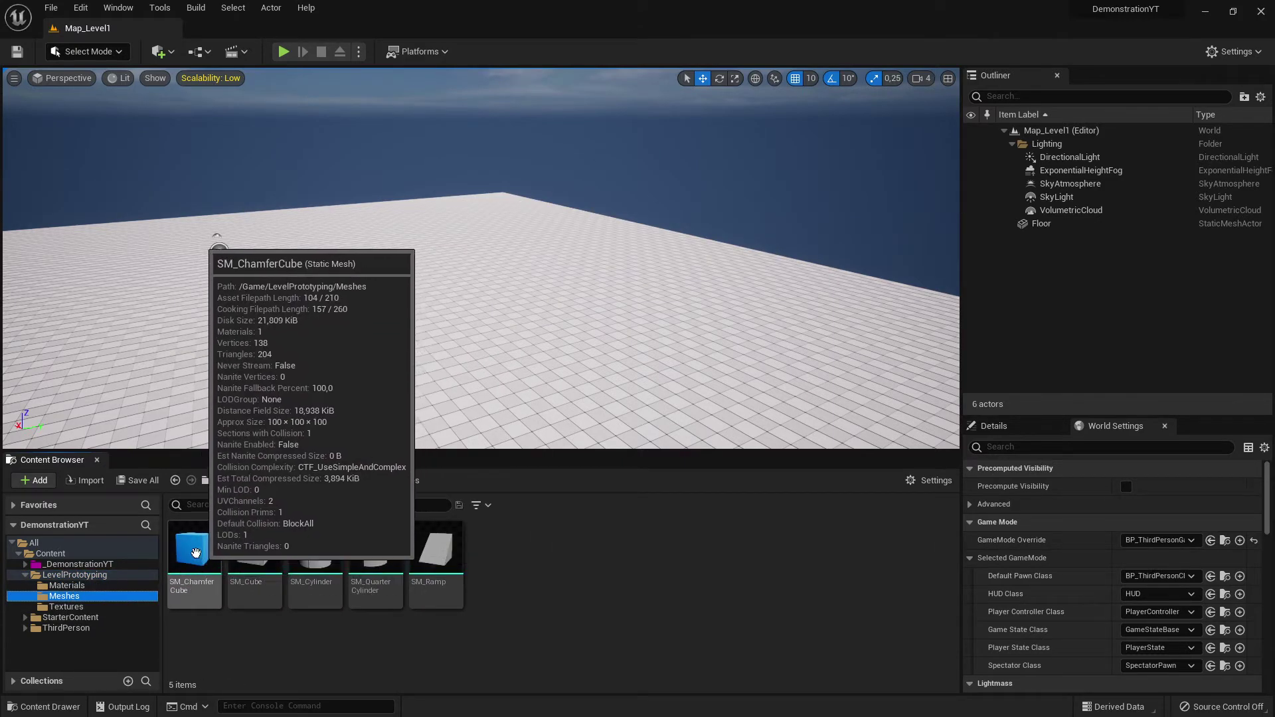
mouse_move(457, 564)
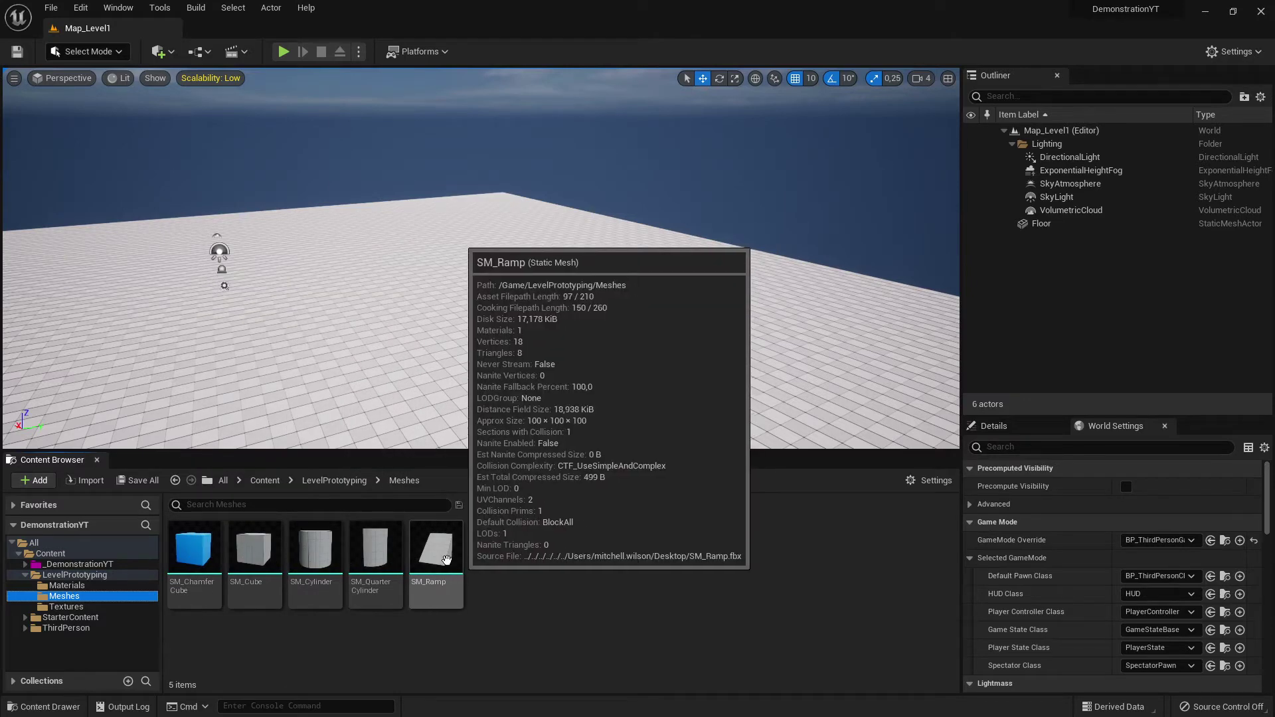
click(67, 597)
click(85, 586)
click(85, 575)
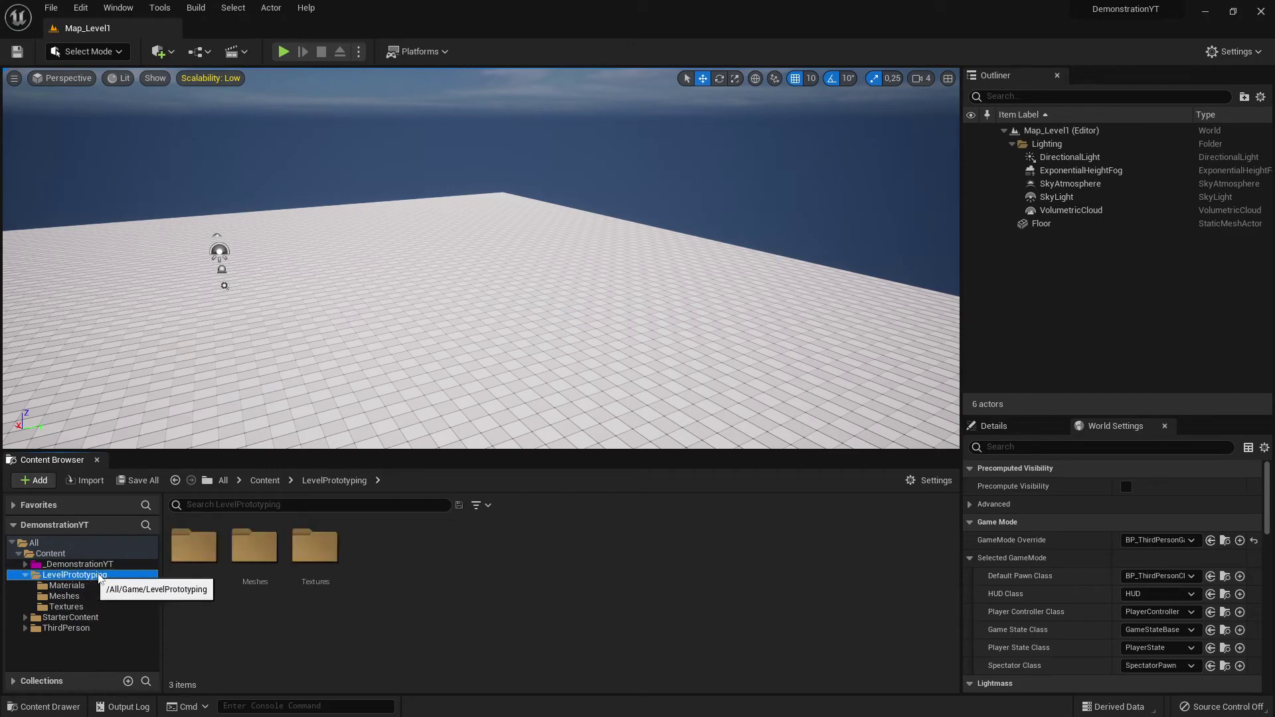
Open the ThirdPerson Maps folder to list ThirdPersonMap and its built data.
click(100, 628)
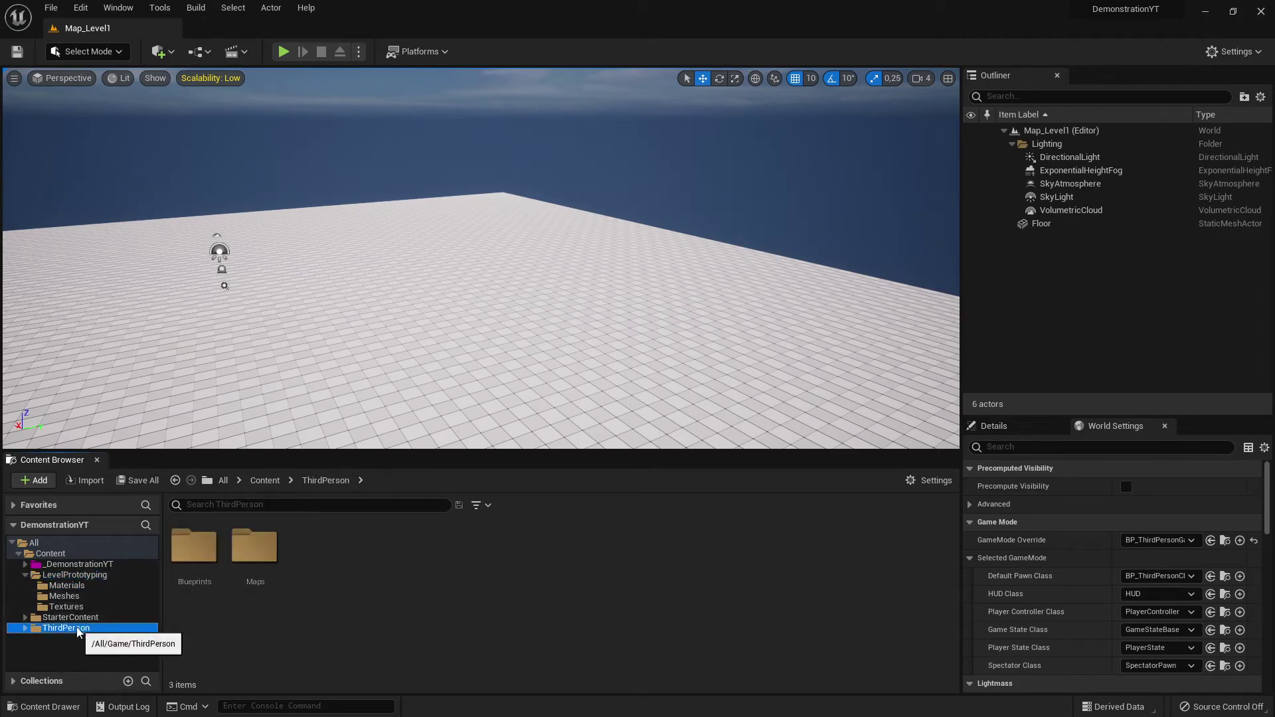
double_click(256, 560)
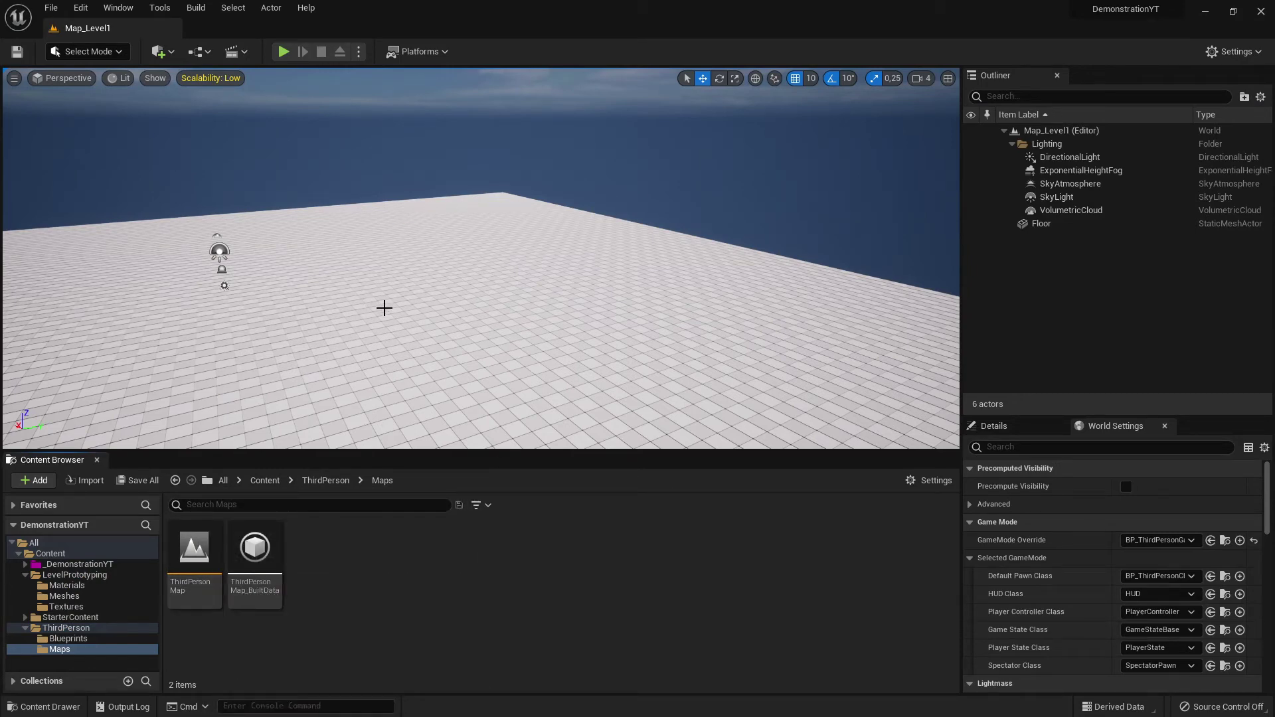
mouse_move(600, 205)
right_down()
mouse_move(545, 209)
mouse_move(600, 205)
right_up()
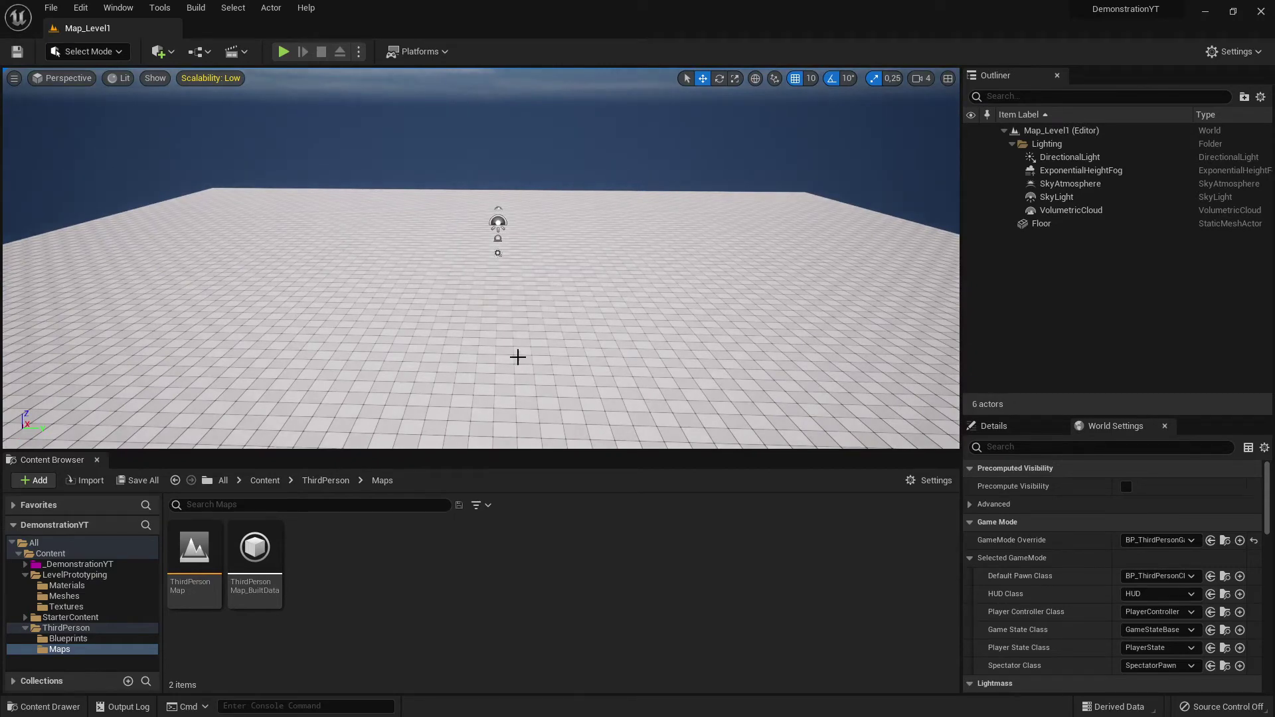
Open ThirdPersonMap, place an SM_ChamferCube in the level and raise it slightly.
double_click(201, 568)
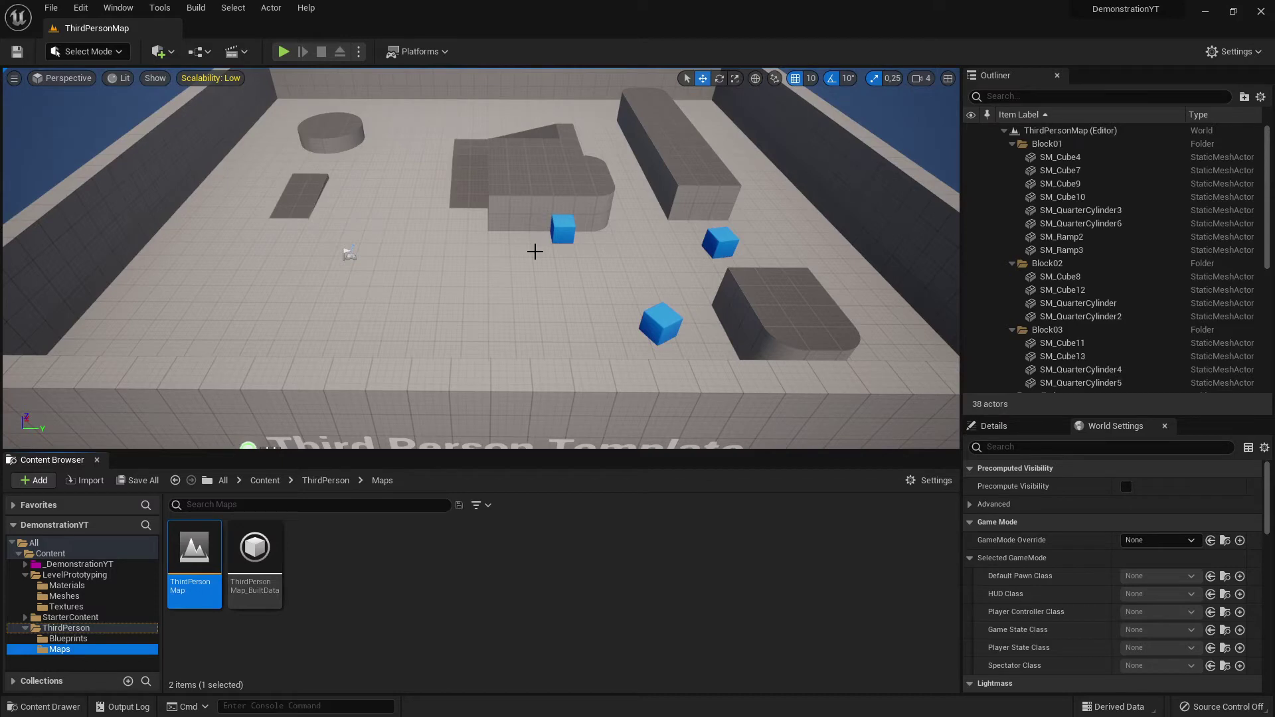
click(69, 586)
click(92, 597)
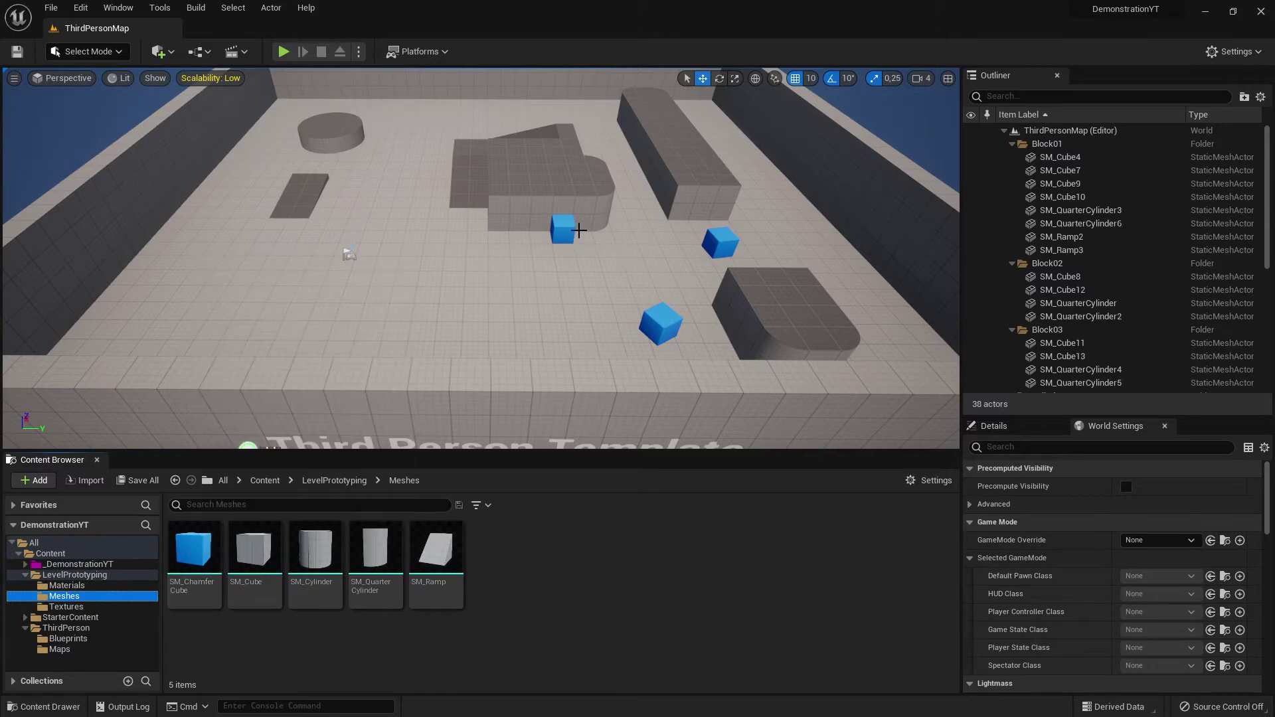
drag(194, 548, 528, 295)
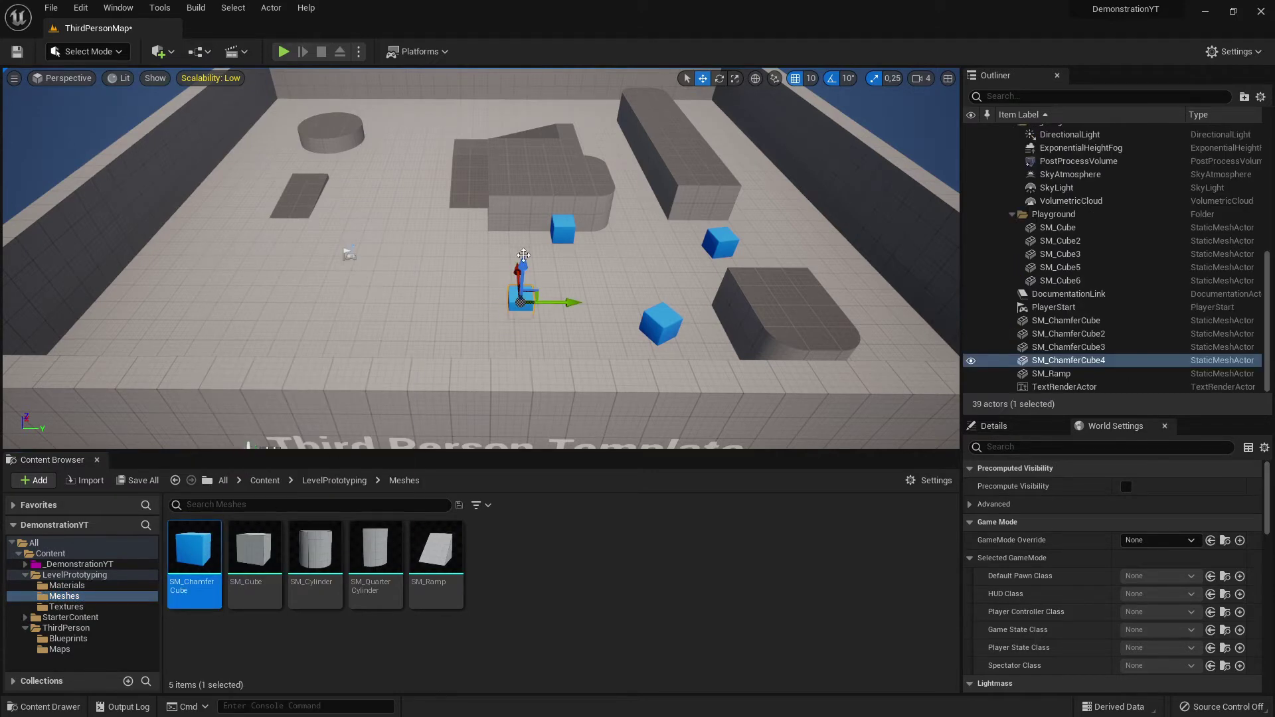
drag(525, 251, 525, 237)
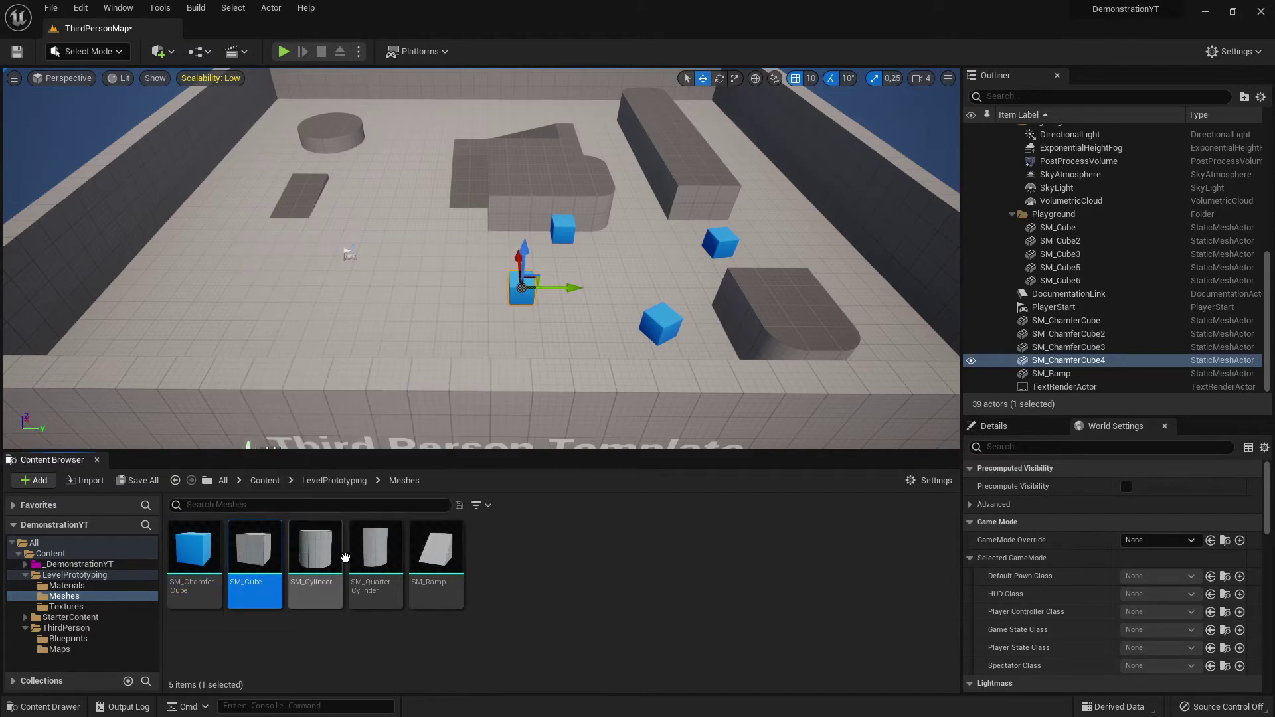
click(375, 552)
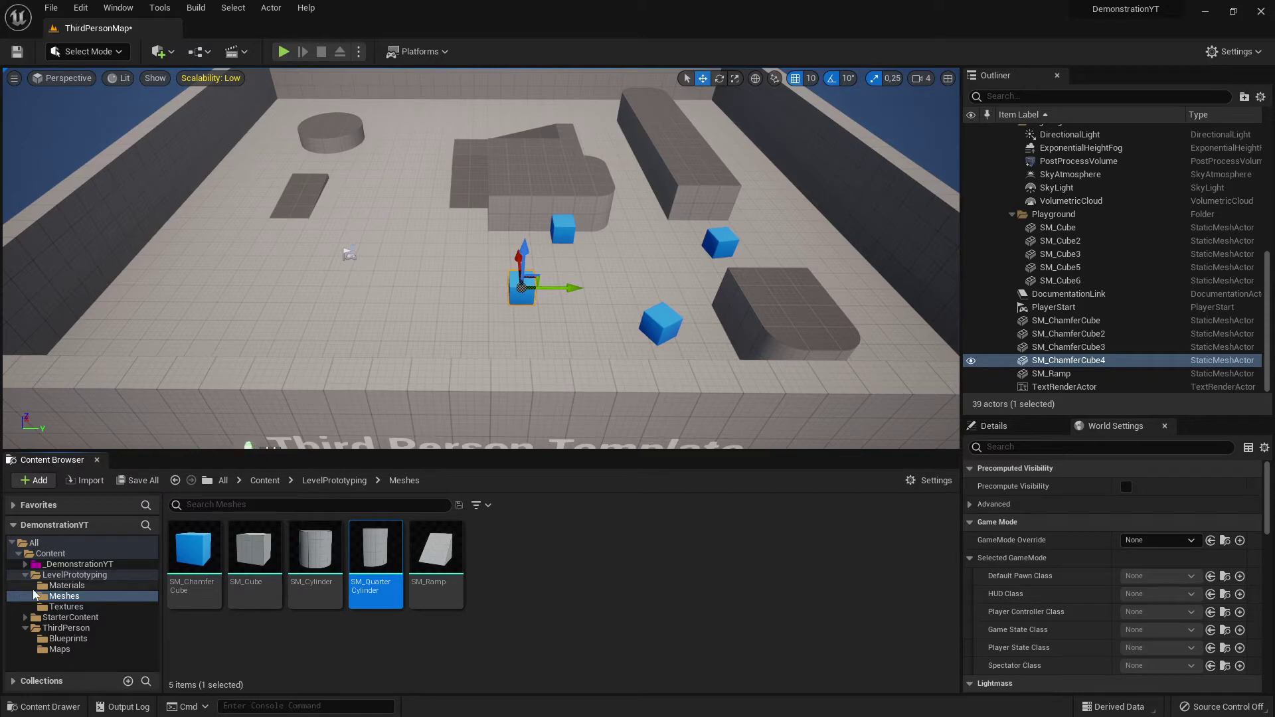
Navigate to the _DemonstrationYT Maps folder and open Map_Level1.
click(81, 577)
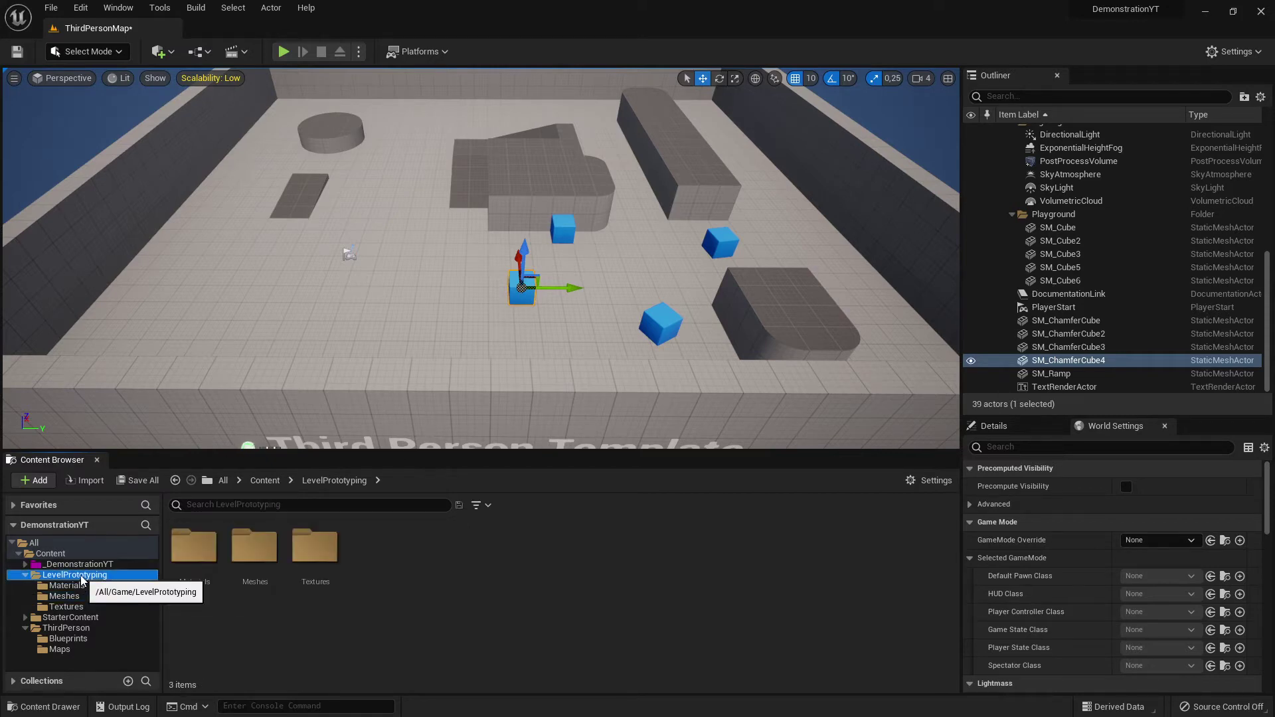
click(150, 565)
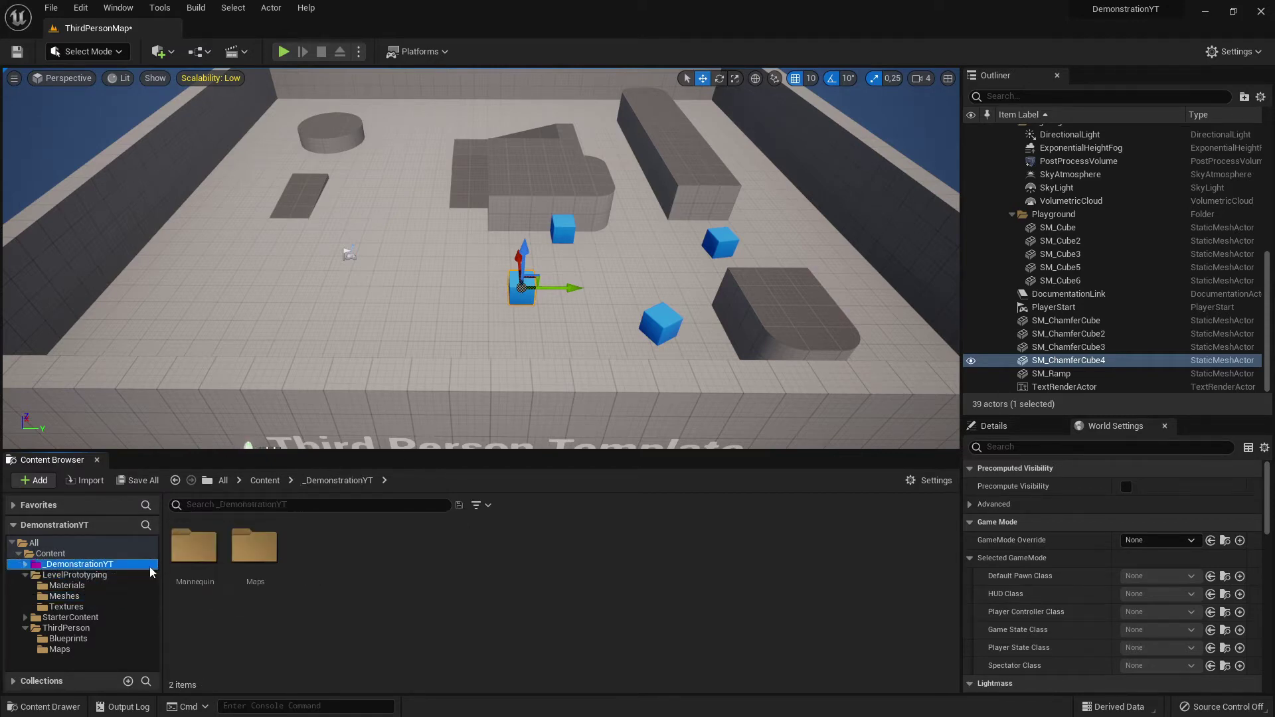
double_click(255, 548)
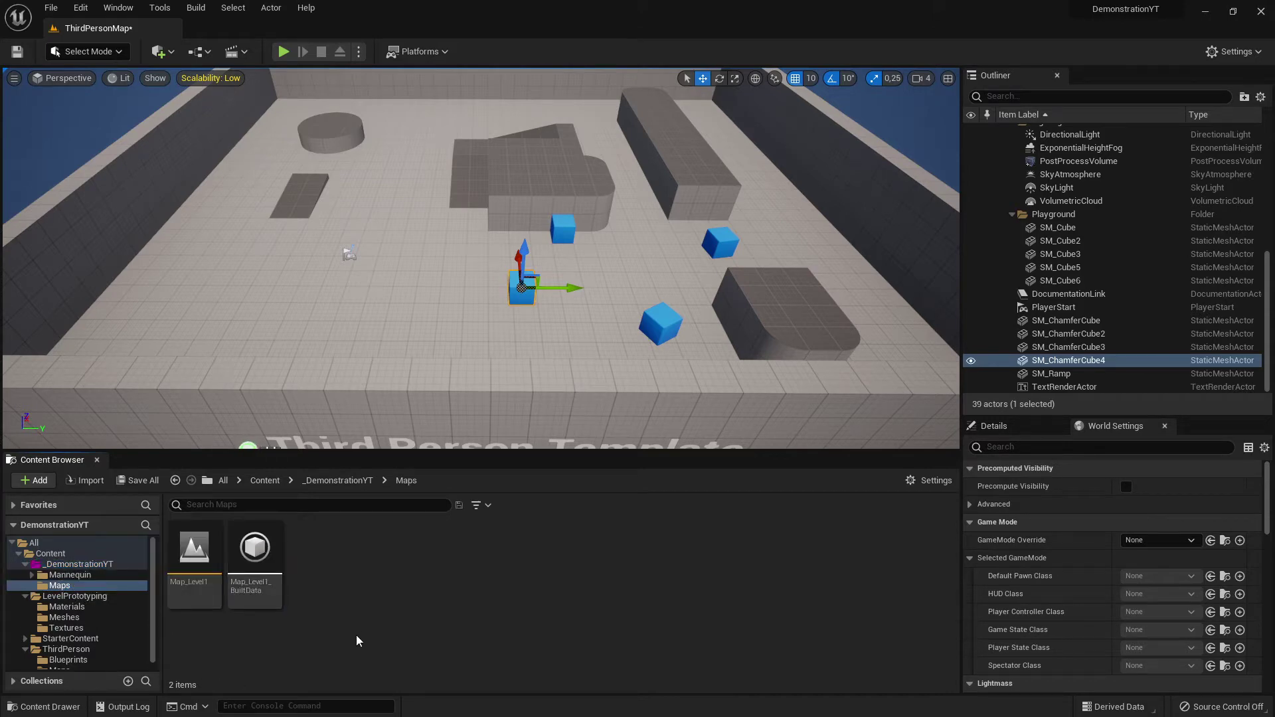
click(78, 565)
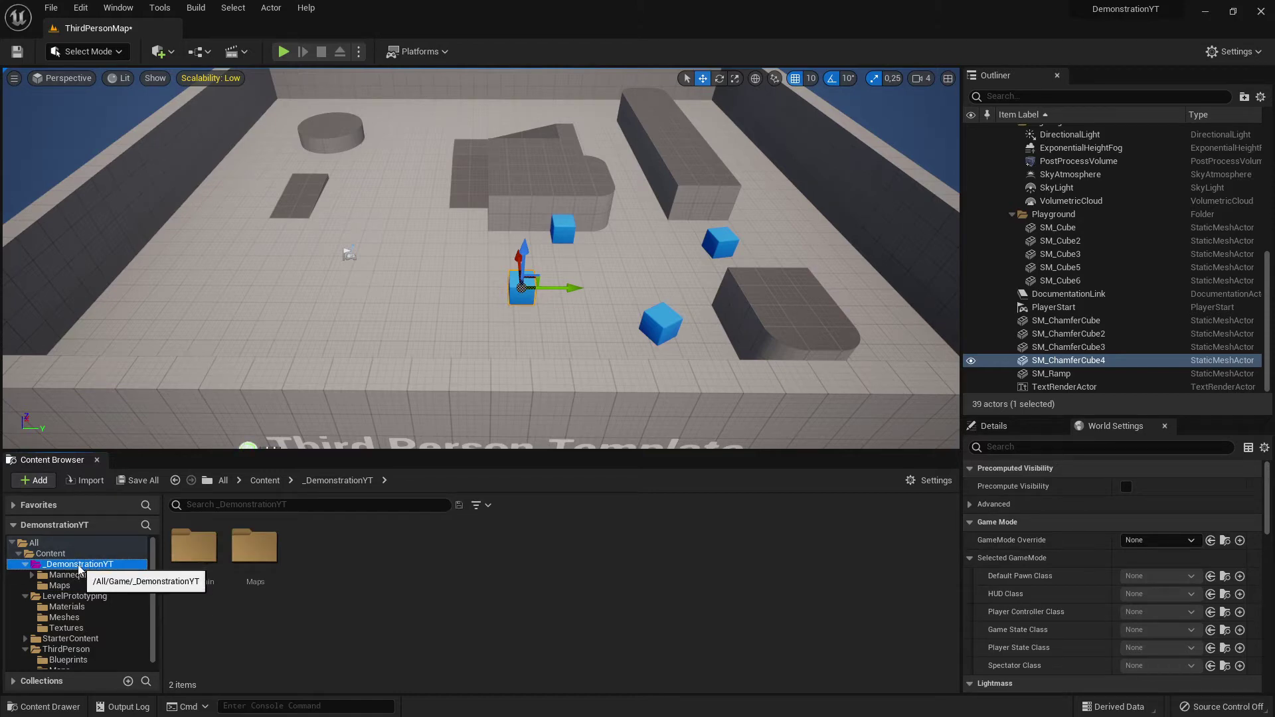
click(84, 587)
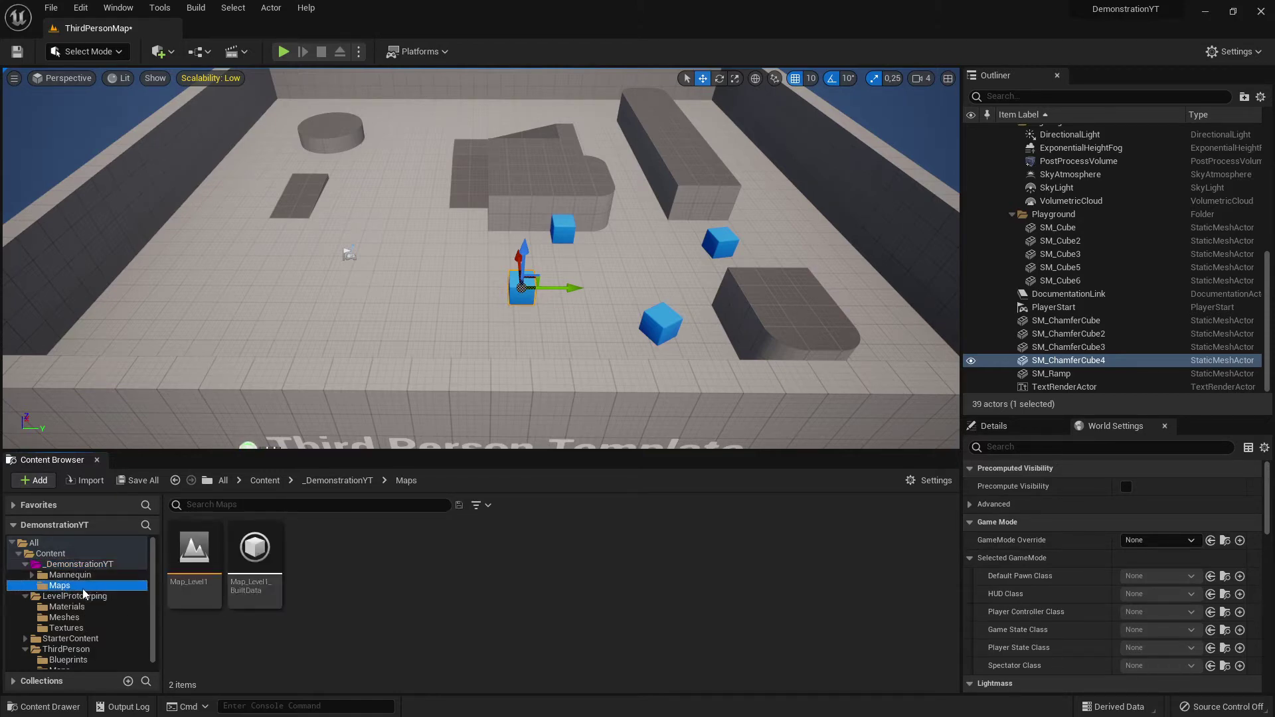
click(194, 597)
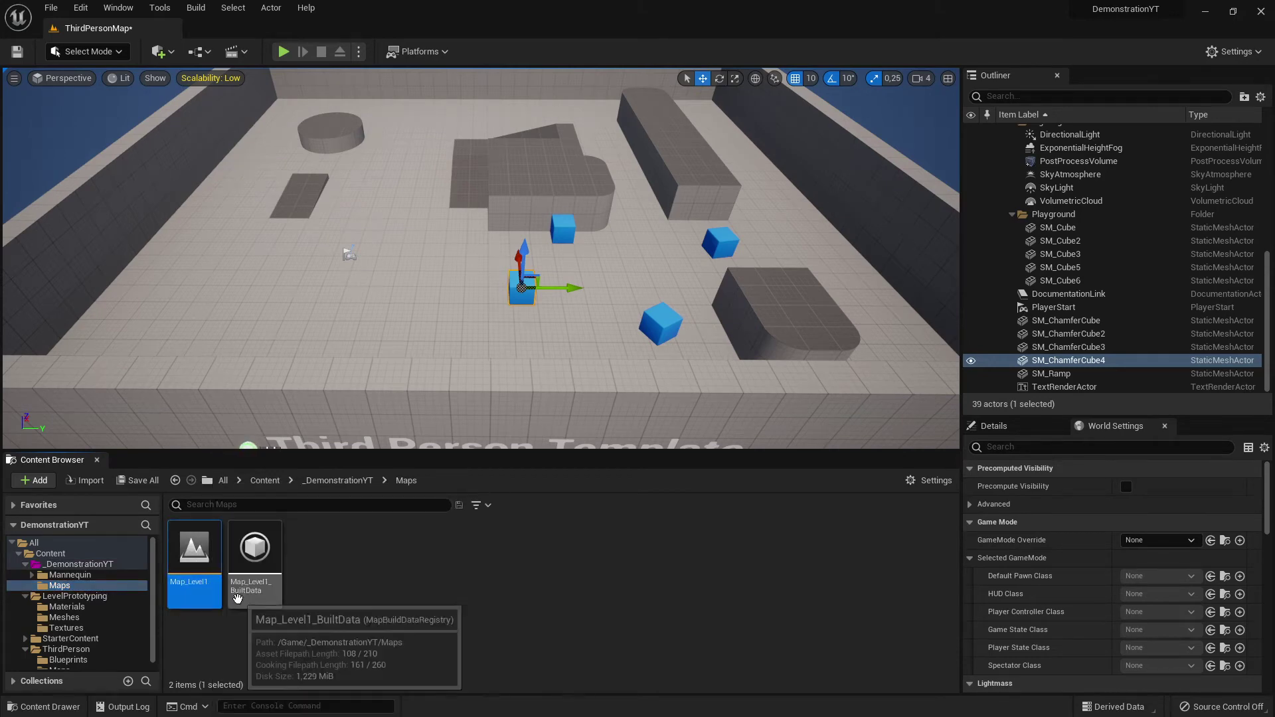
double_click(194, 550)
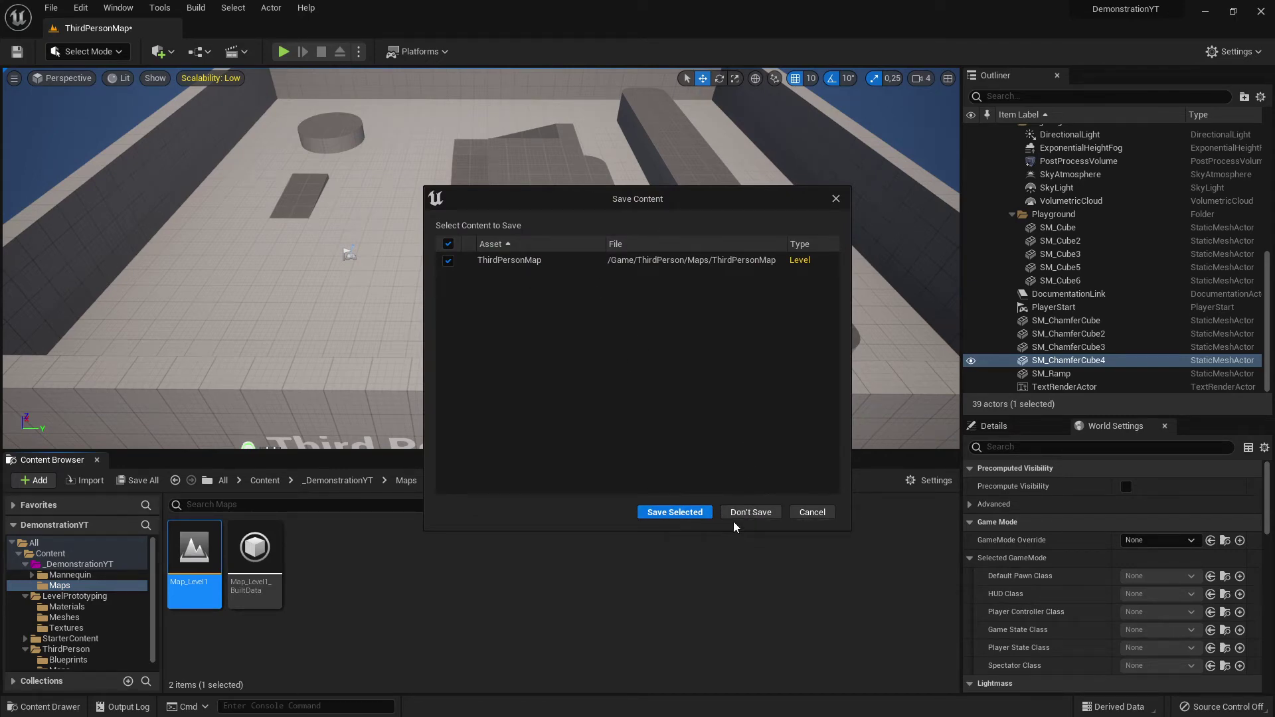
Discard ThirdPersonMap changes to load Map_Level1, then select LevelPrototyping in the tree.
click(751, 513)
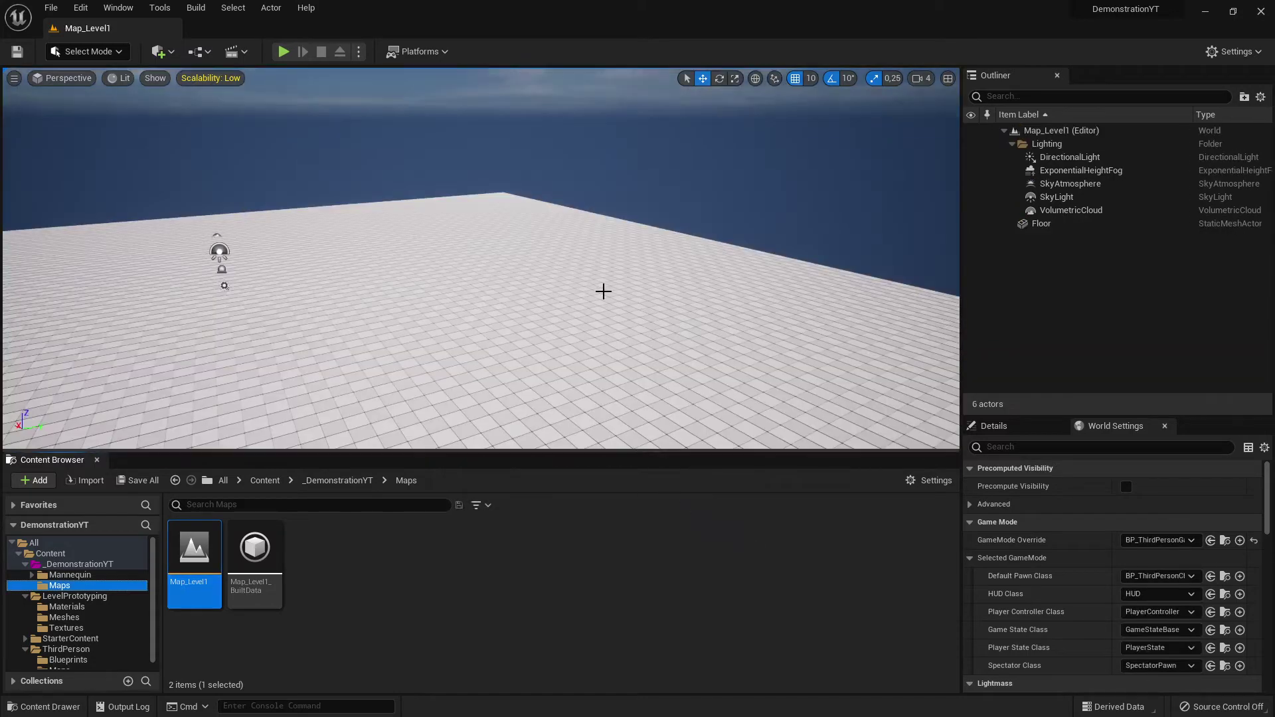
right_drag(607, 316, 607, 352)
mouse_move(430, 407)
right_down()
mouse_move(430, 385)
mouse_move(430, 407)
right_up()
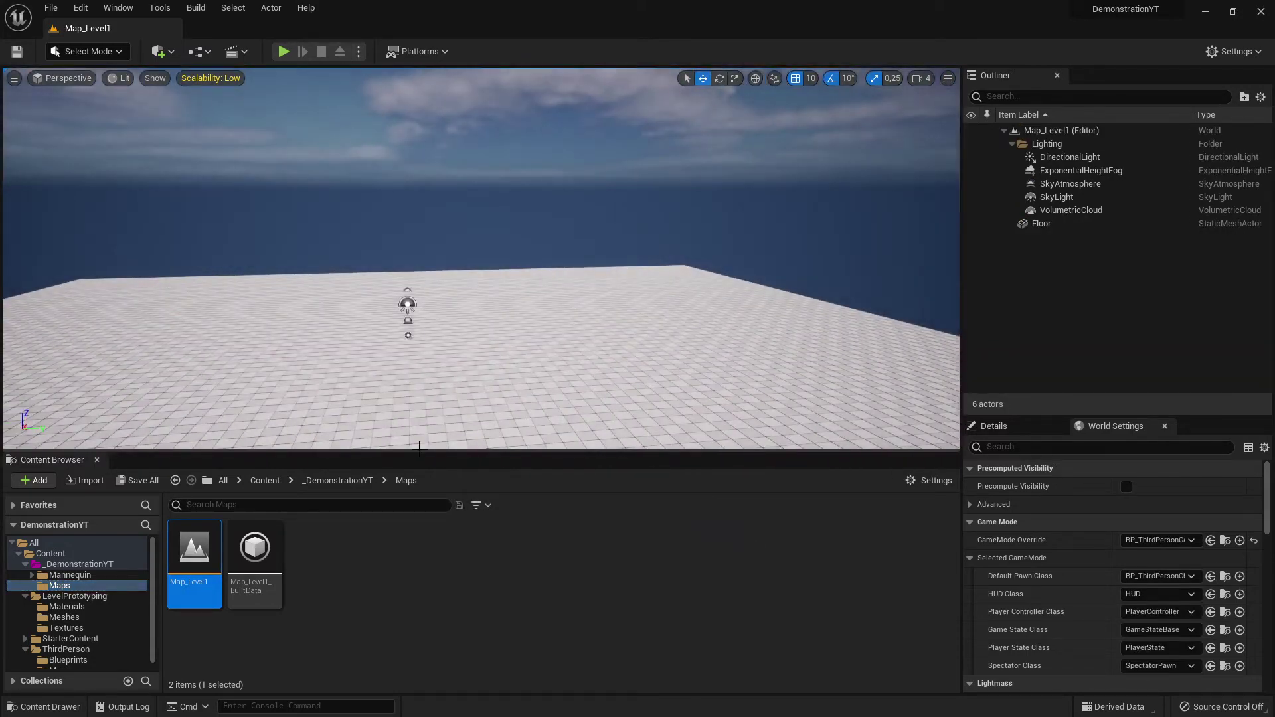
click(26, 566)
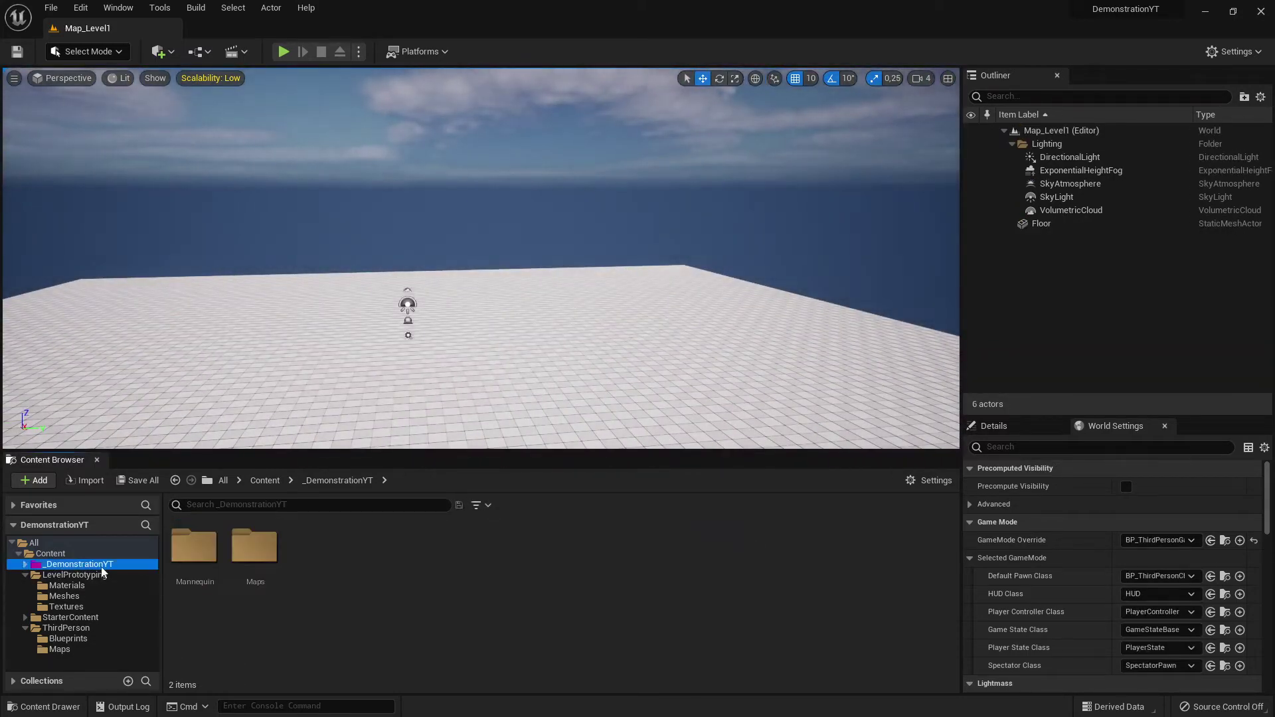
double_click(68, 575)
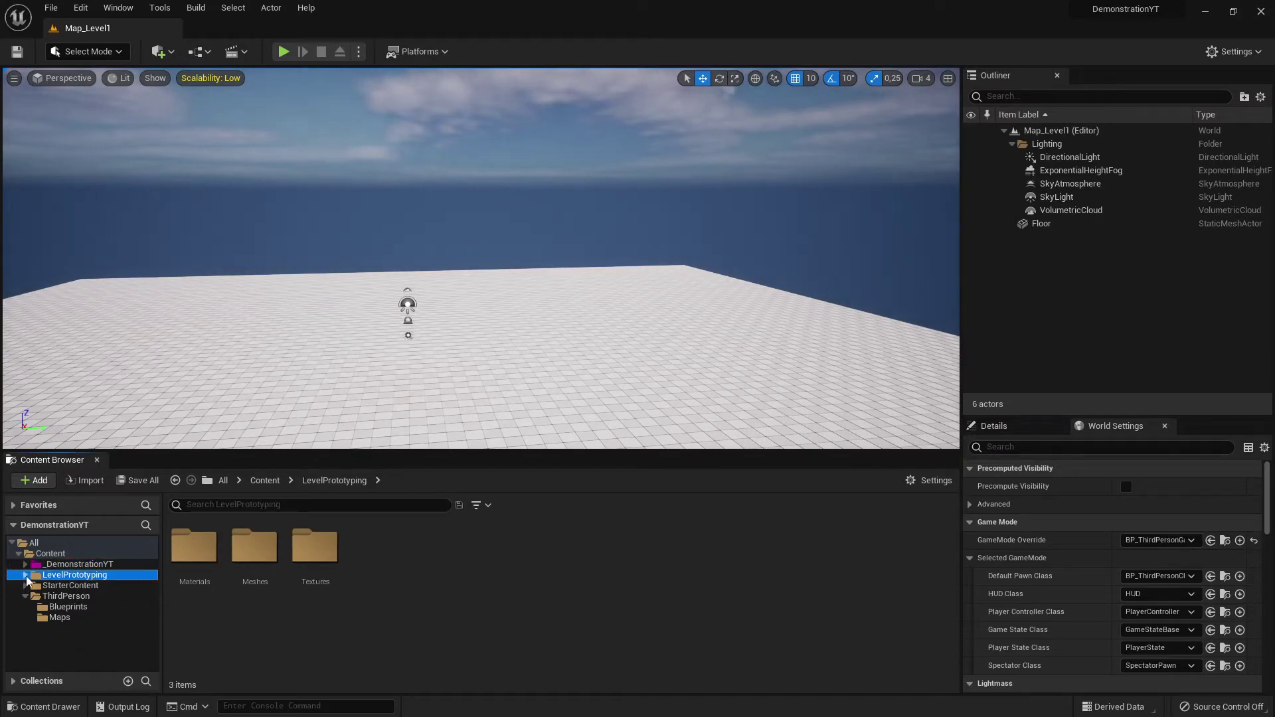
click(226, 628)
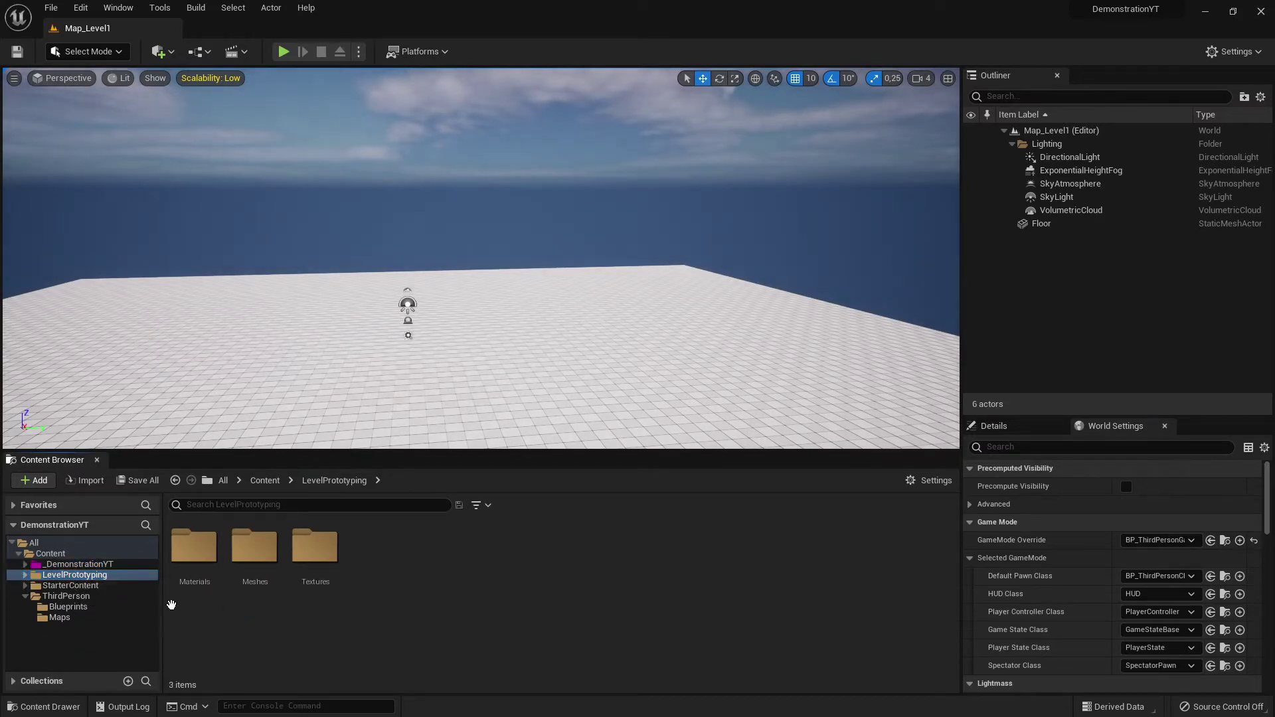
Delete LevelPrototyping from its context menu, confirming and force-deleting despite ThirdPersonMap references.
right_click(78, 579)
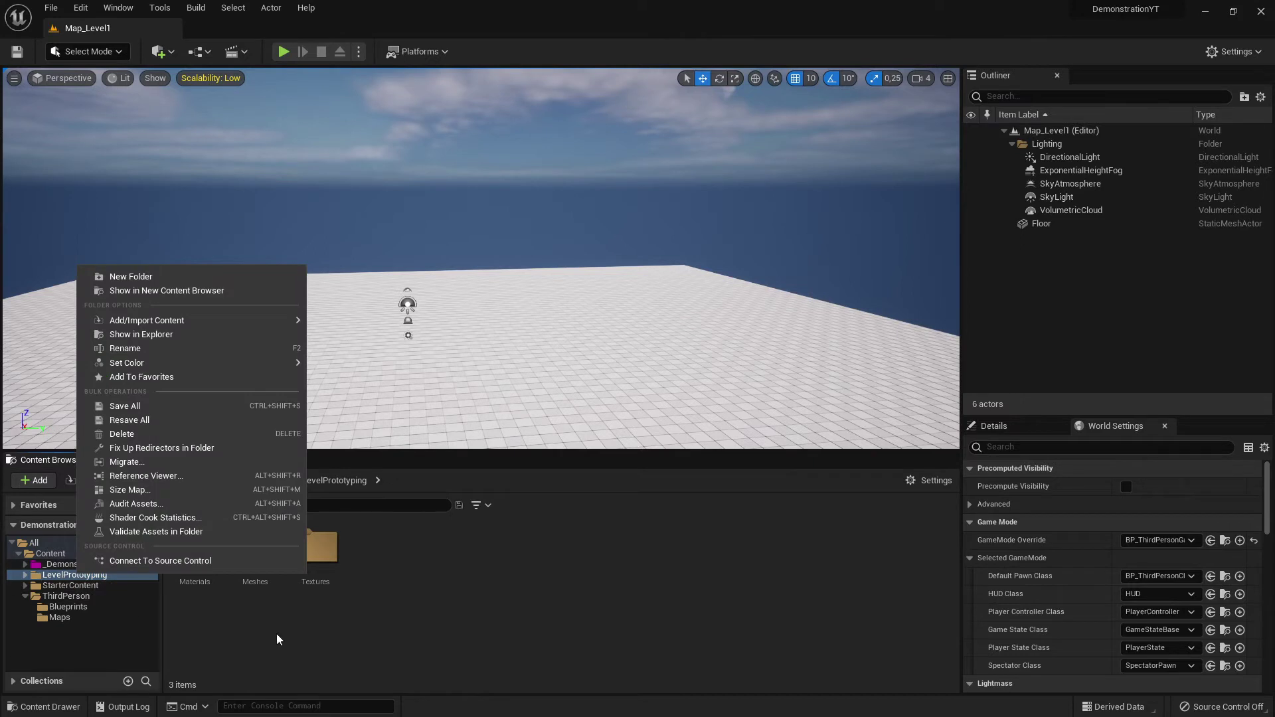
click(68, 580)
right_click(68, 576)
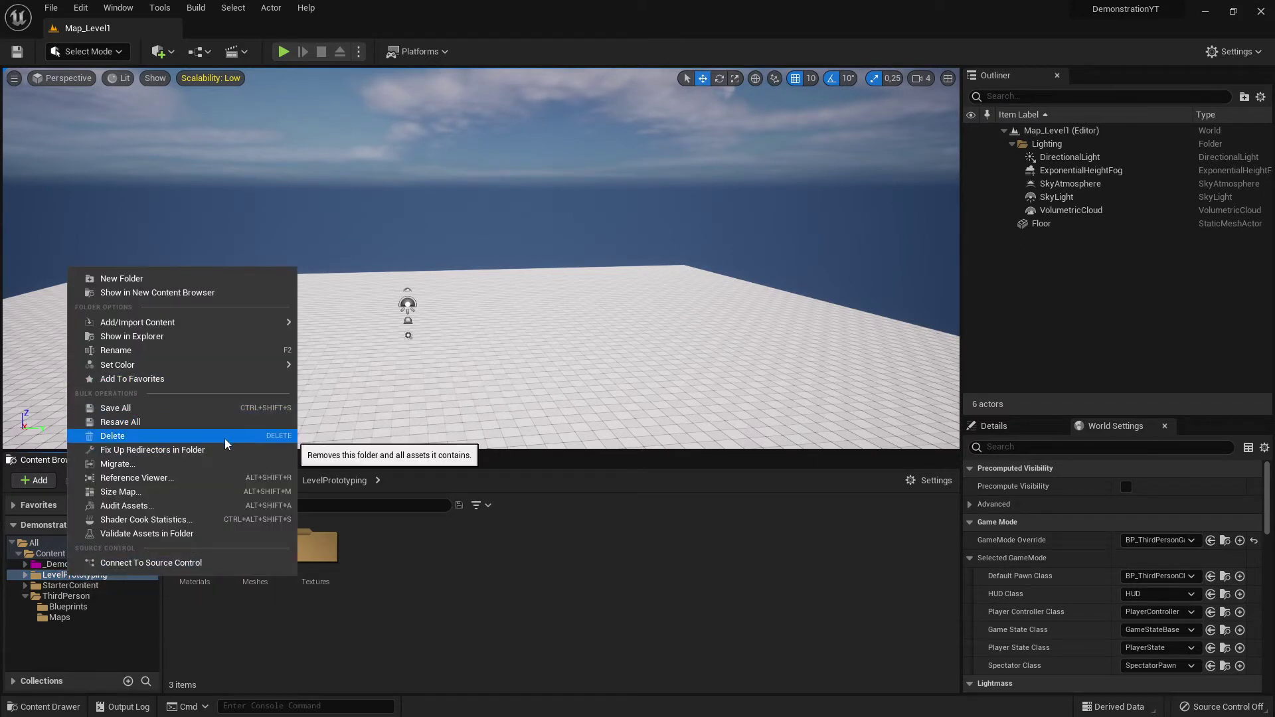
click(145, 437)
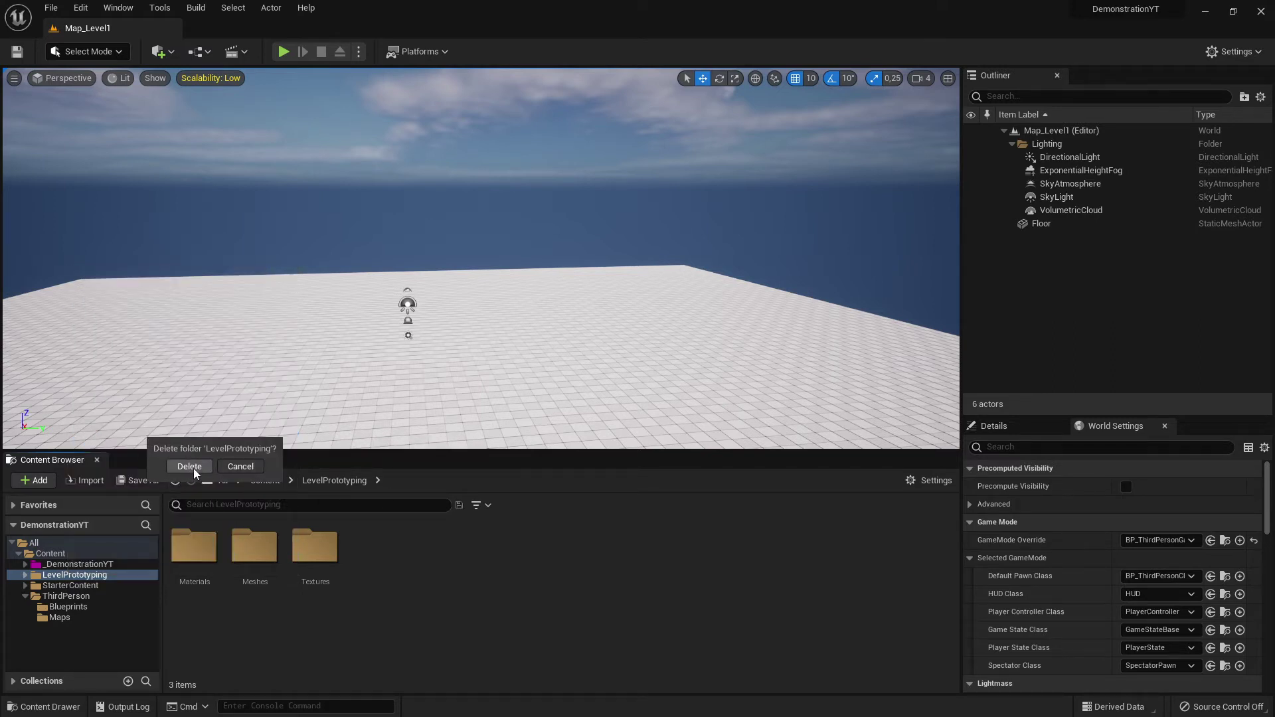
click(188, 466)
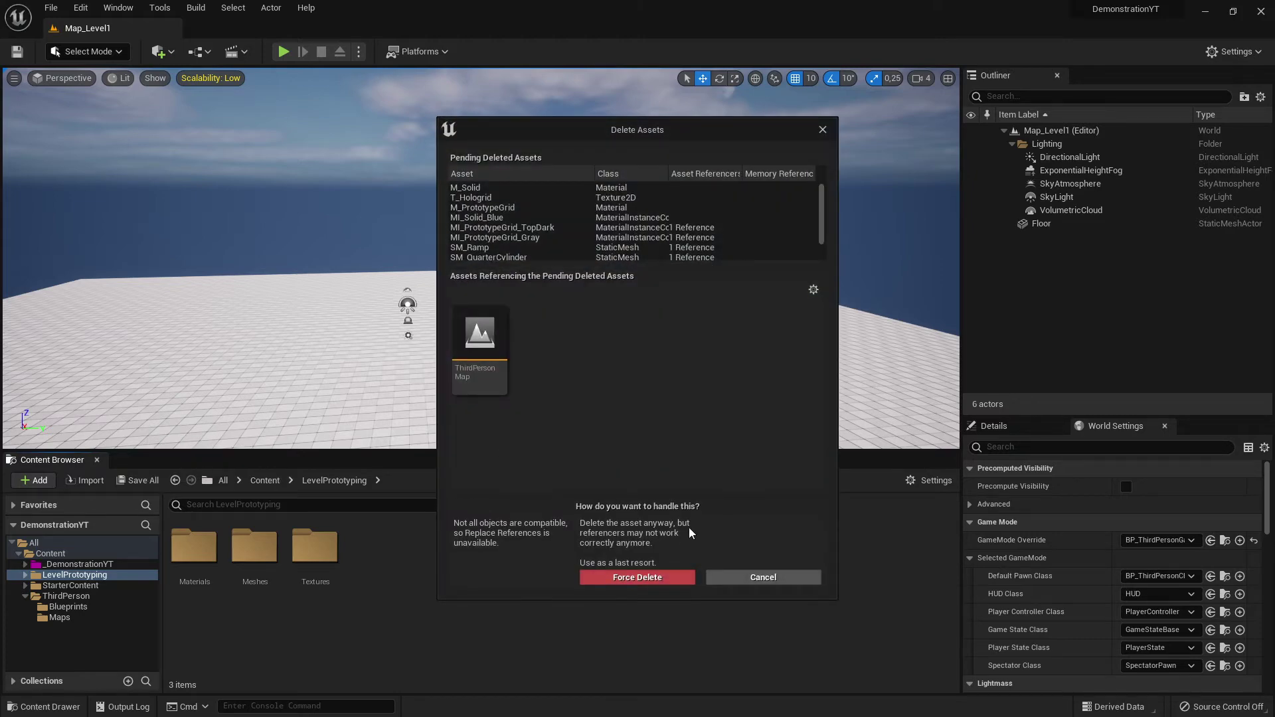
click(638, 576)
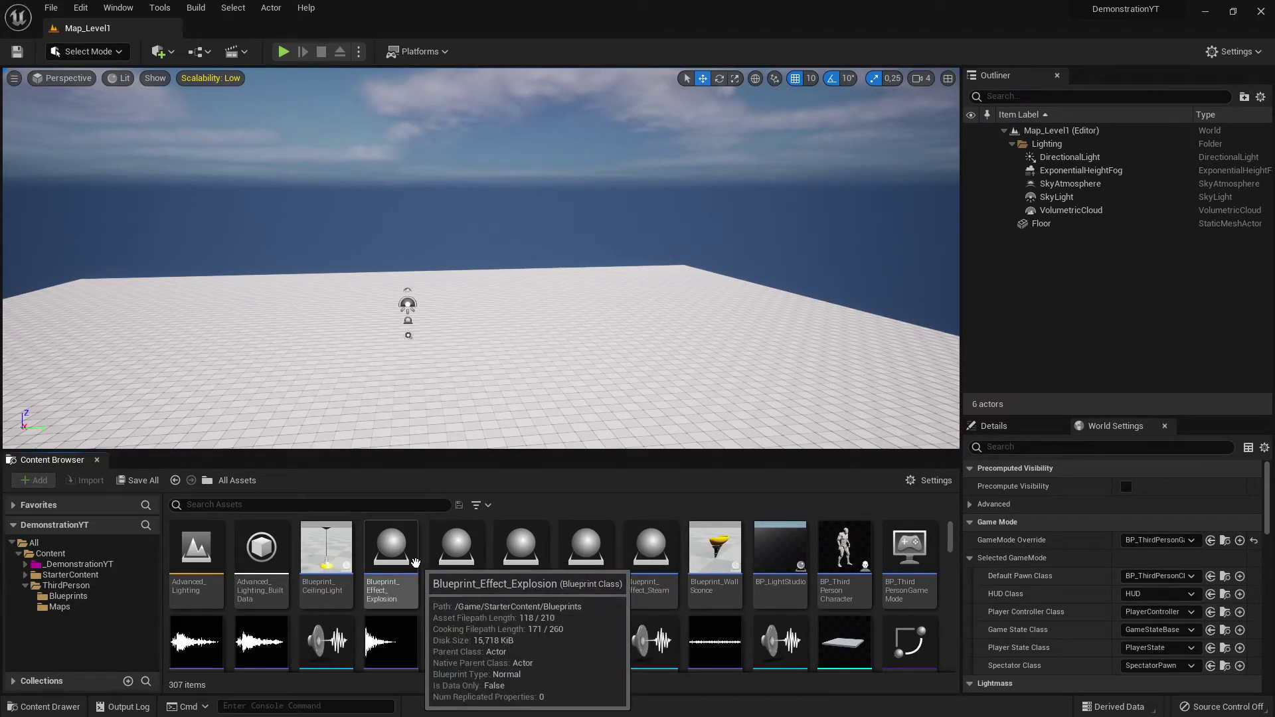
Load ThirdPersonMap from the ThirdPerson Maps folder and orbit the view to inspect it.
click(29, 587)
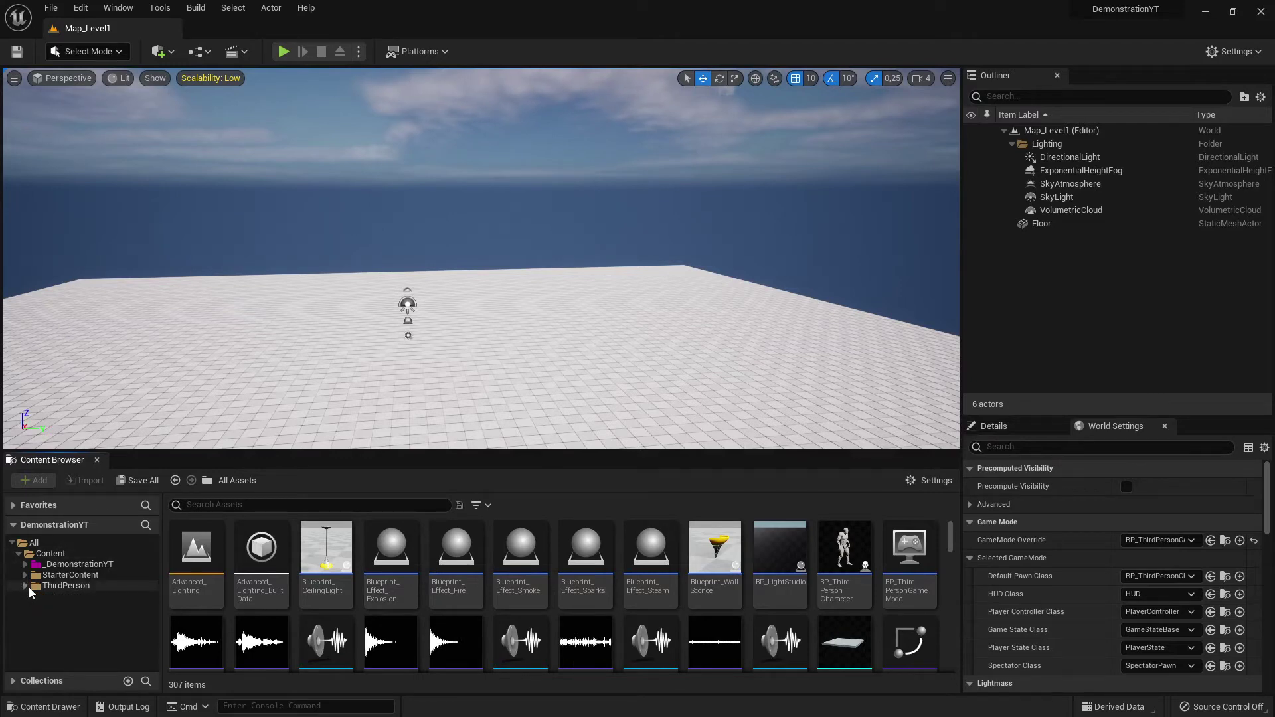
click(65, 589)
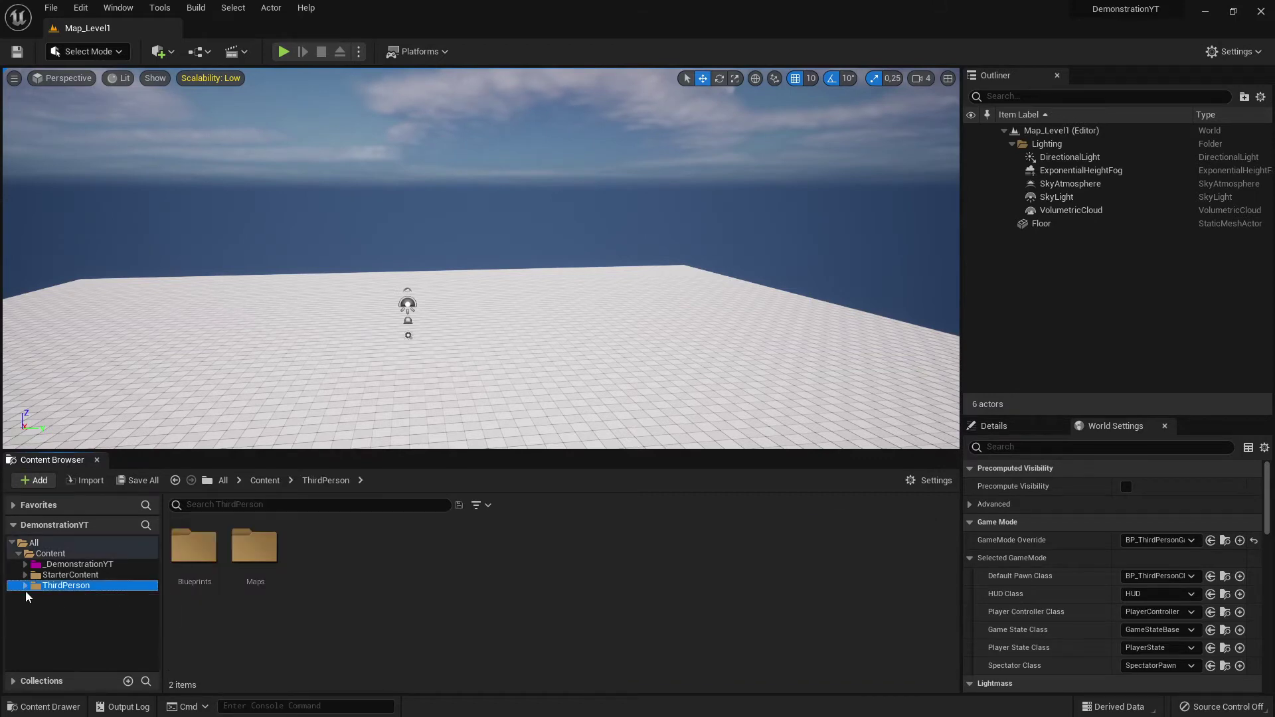
double_click(255, 551)
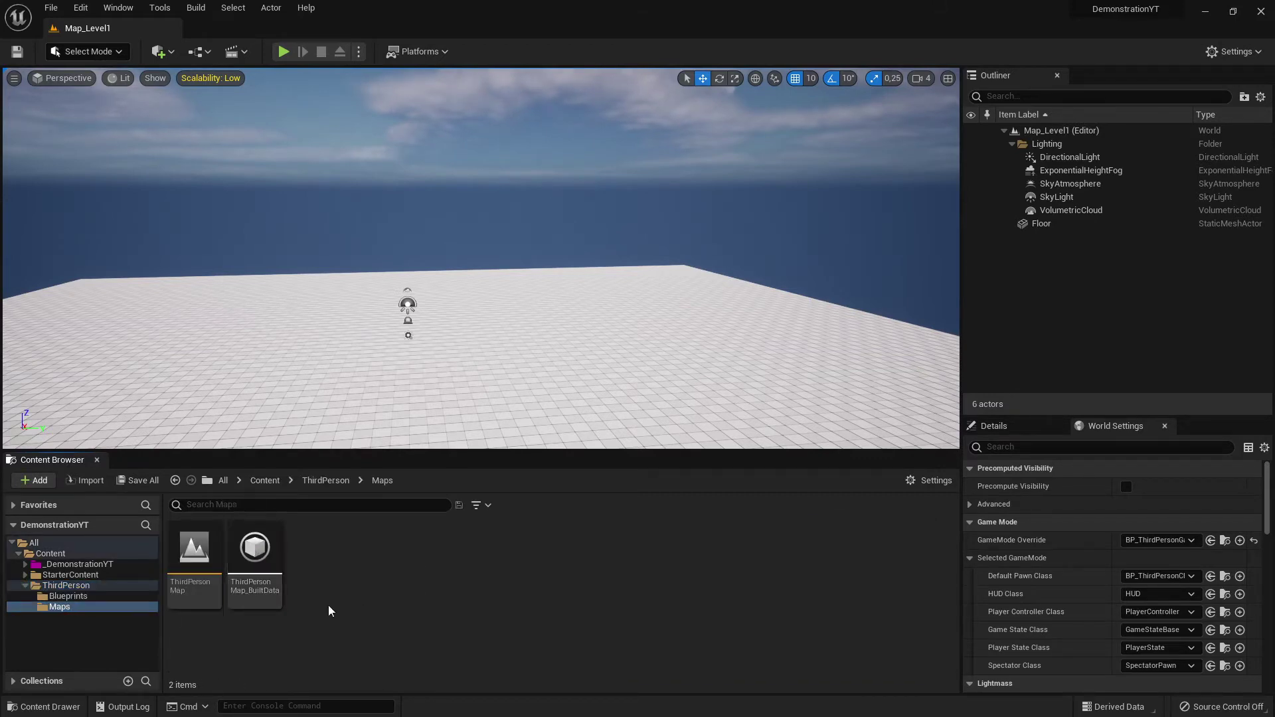
click(196, 553)
double_click(196, 553)
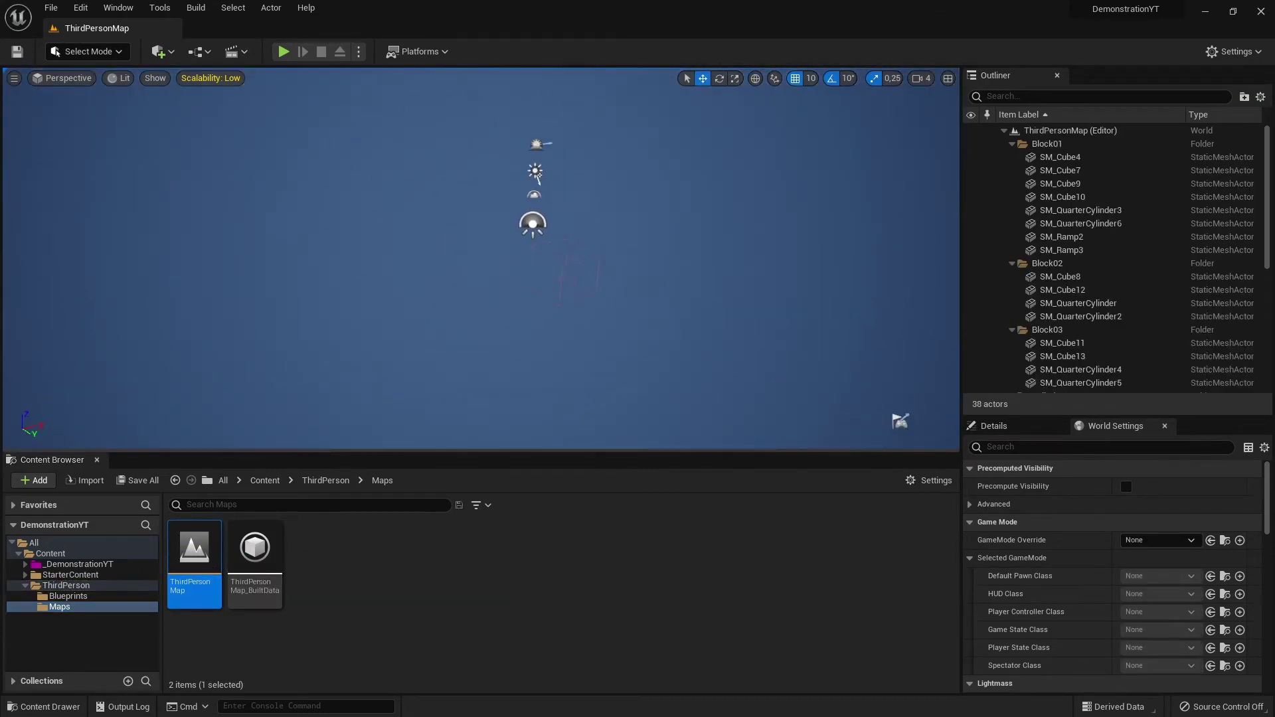
mouse_move(482, 259)
right_down()
mouse_move(464, 262)
mouse_move(488, 259)
right_up()
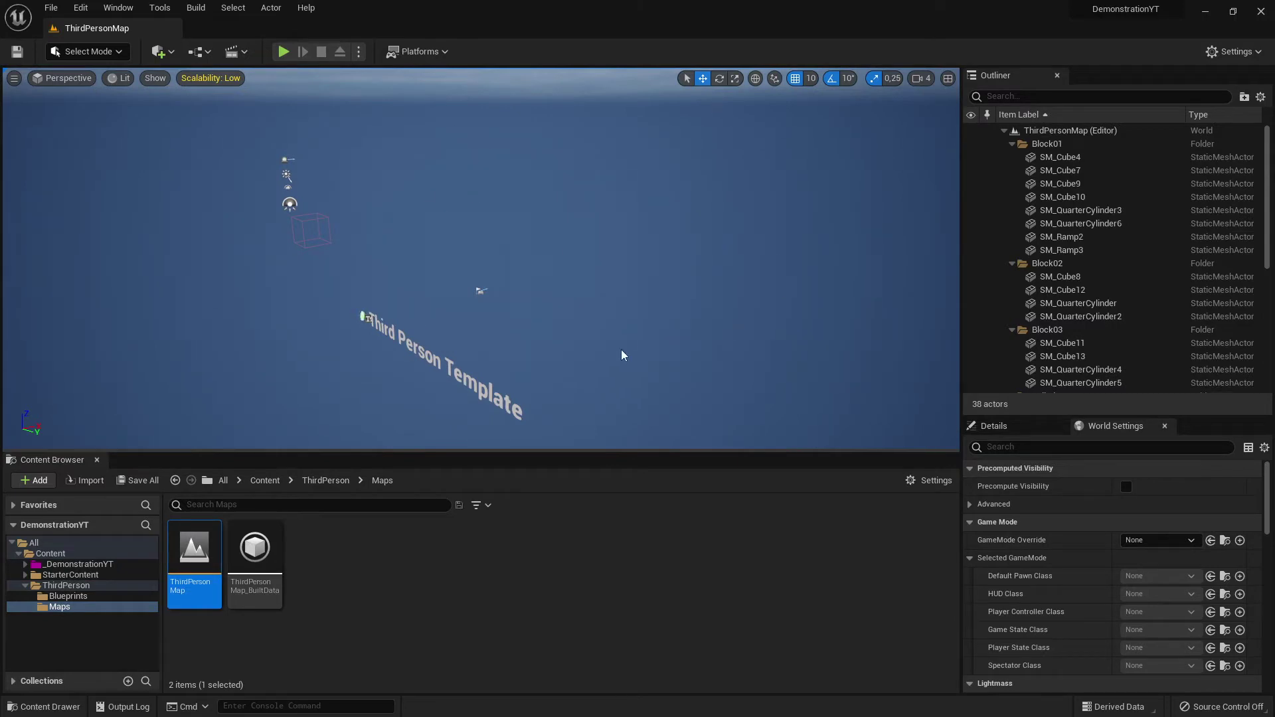
right_drag(558, 277, 577, 308)
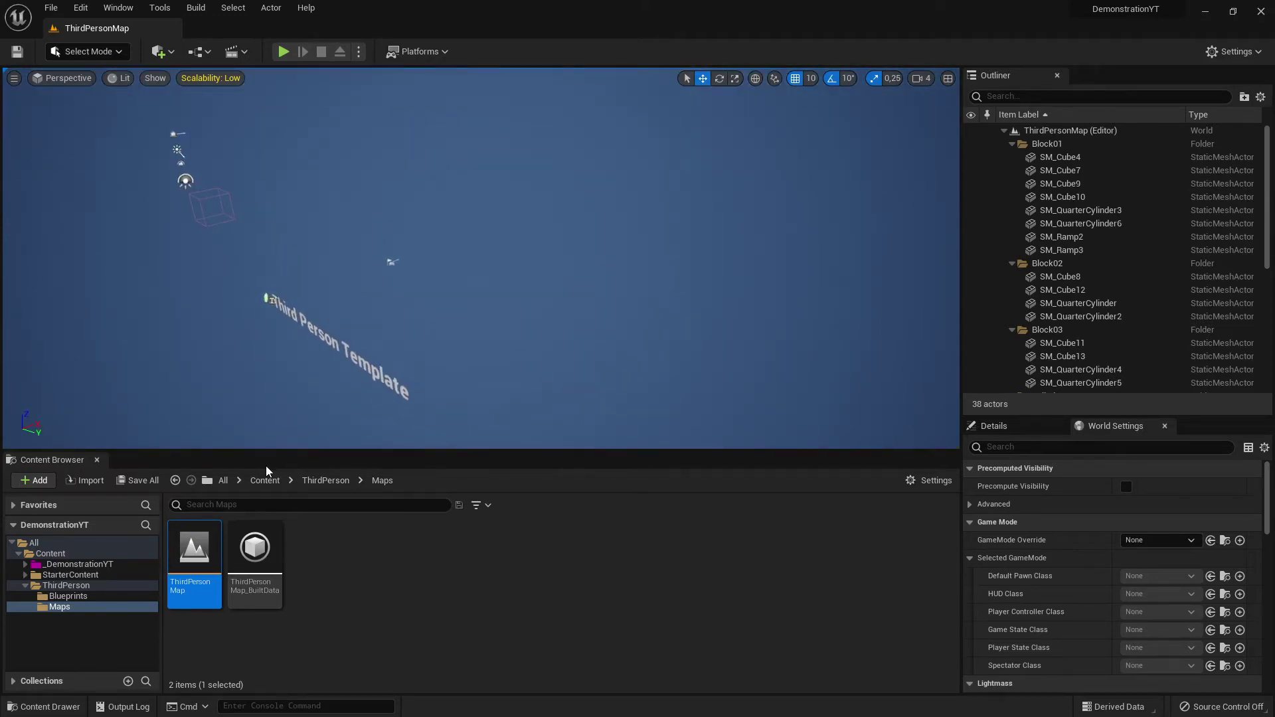
Reopen Map_Level1 from the _DemonstrationYT Maps folder.
click(81, 587)
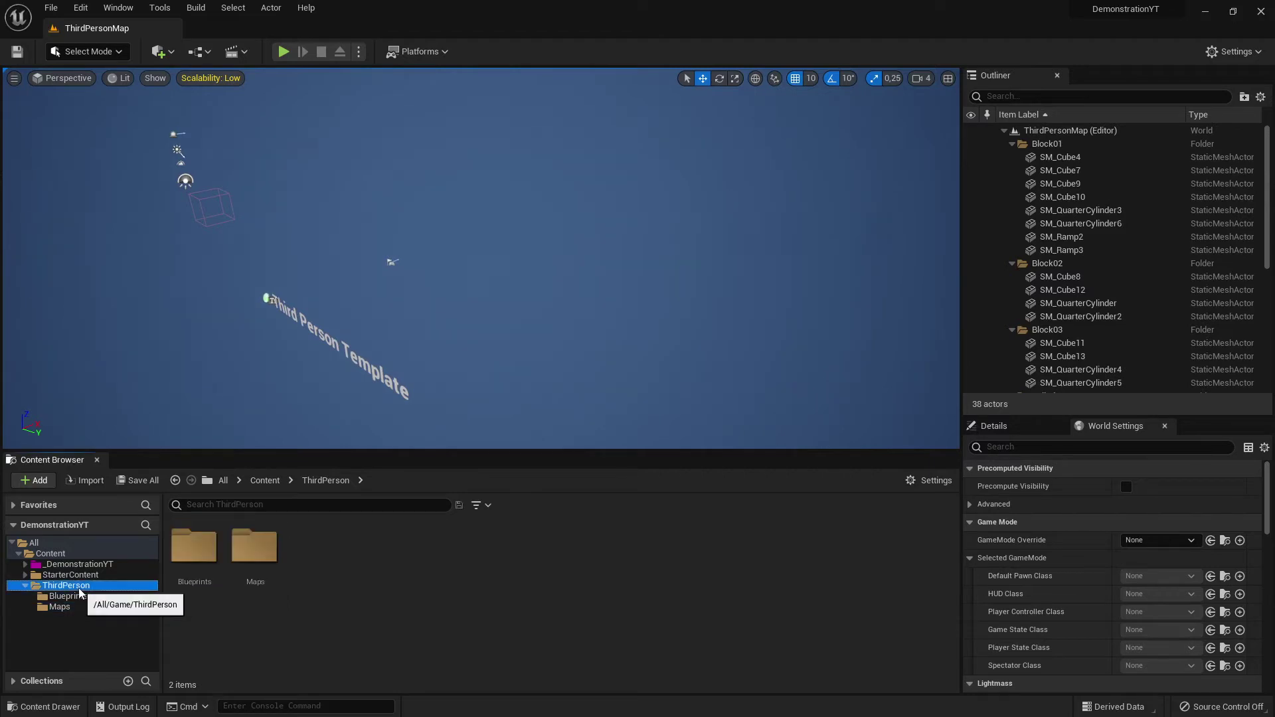
click(80, 564)
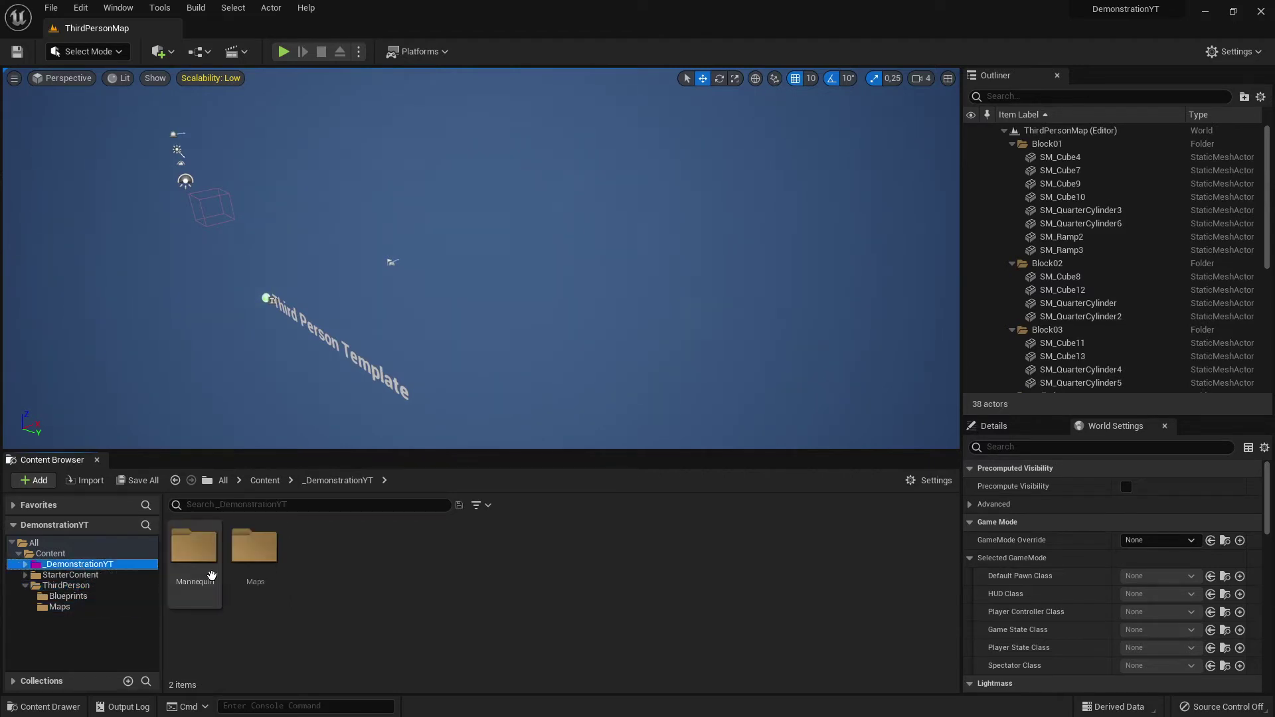
double_click(254, 547)
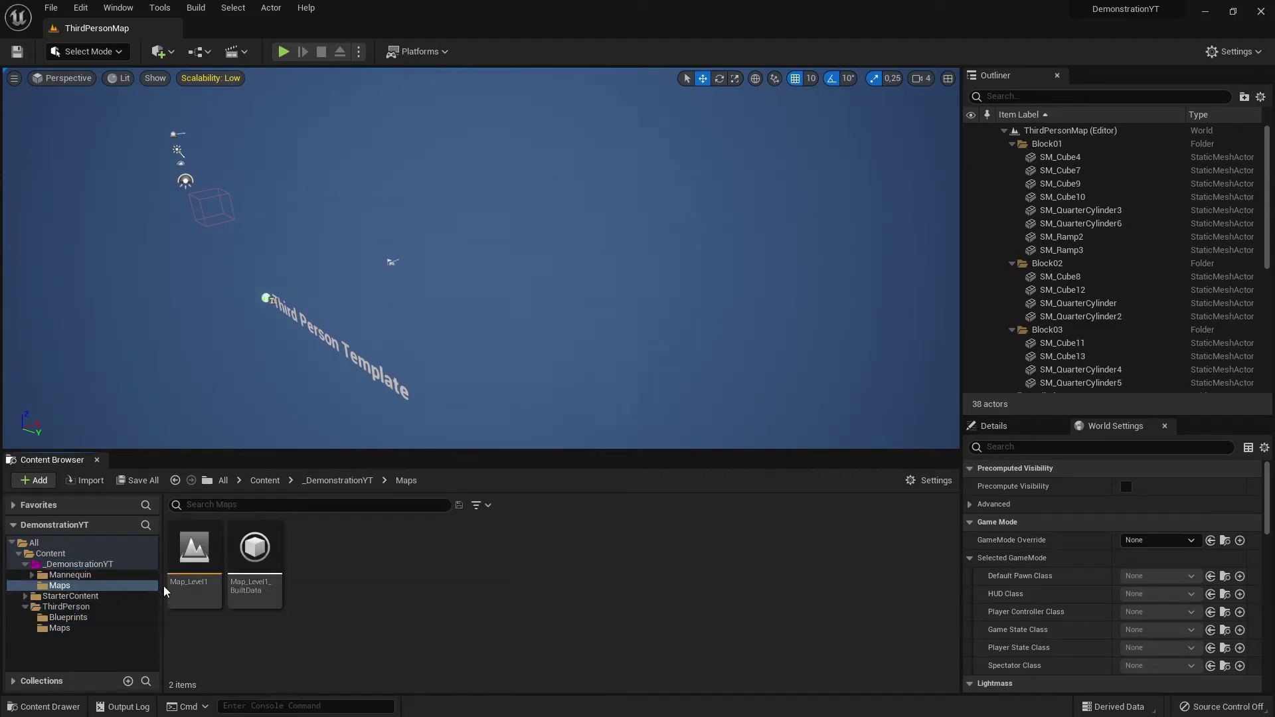
double_click(180, 558)
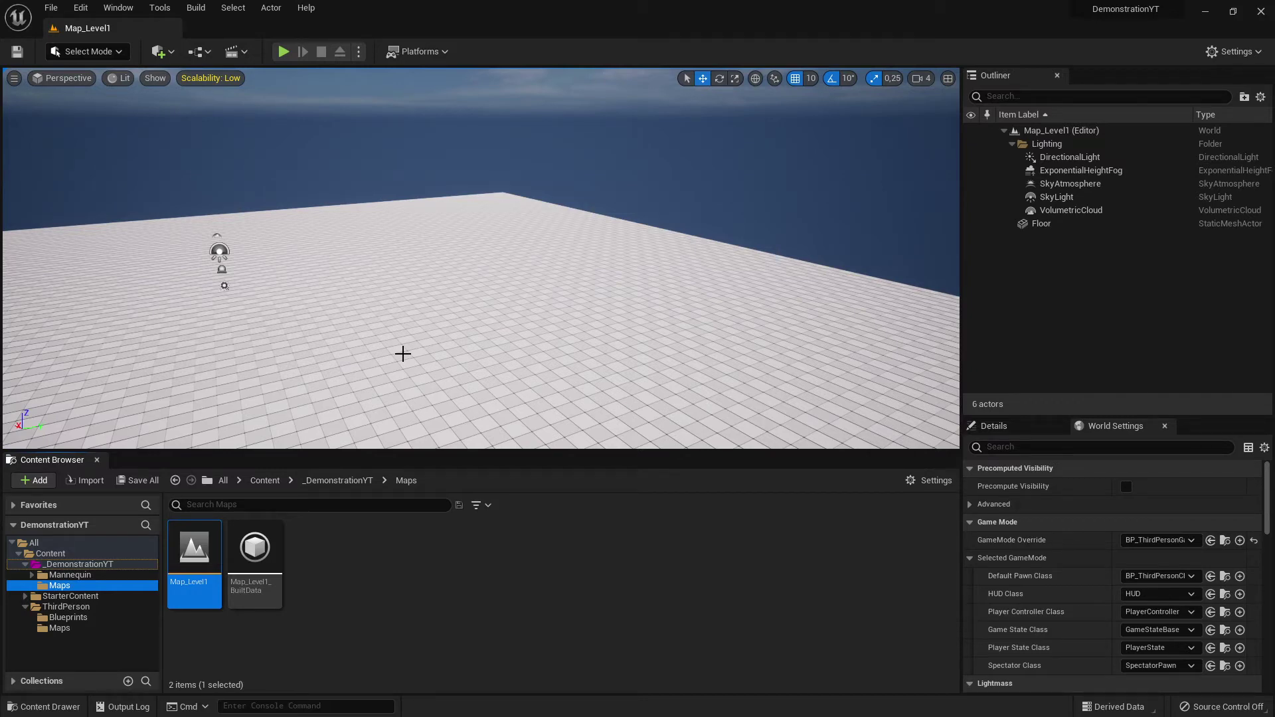
Browse back through the _DemonstrationYT folders to the ThirdPerson folder and its Maps.
click(98, 564)
click(65, 586)
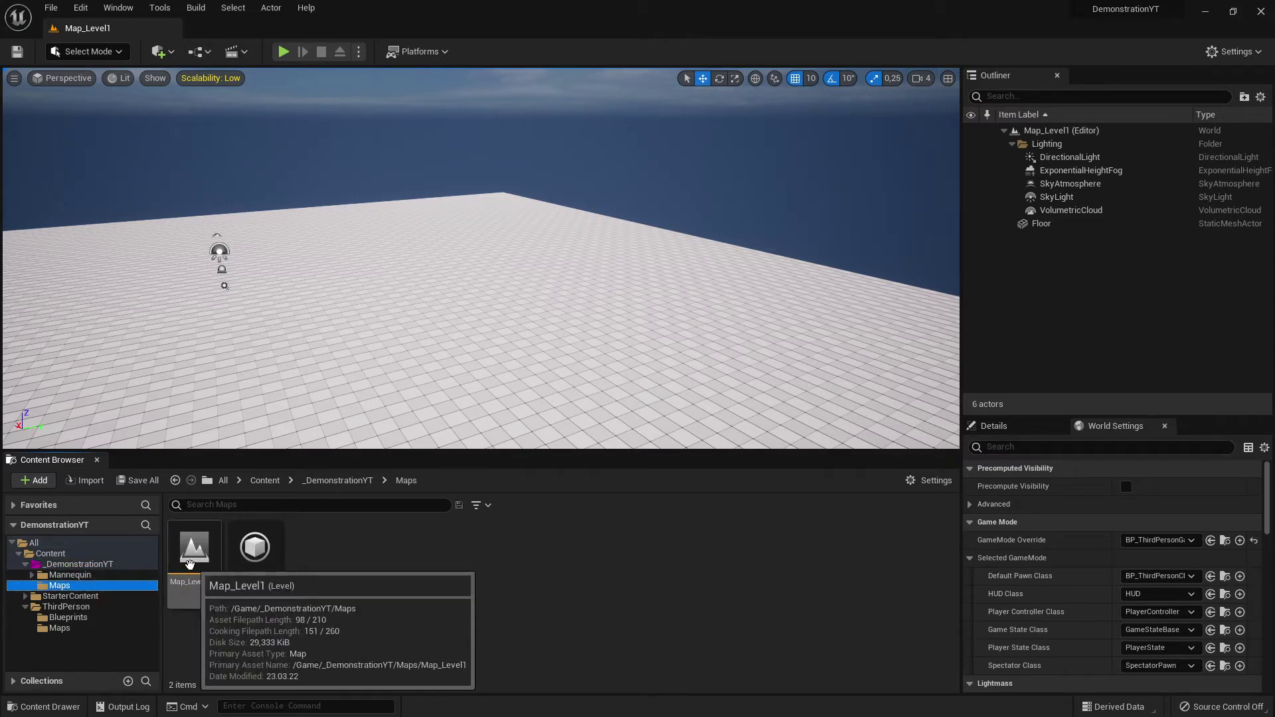
click(74, 609)
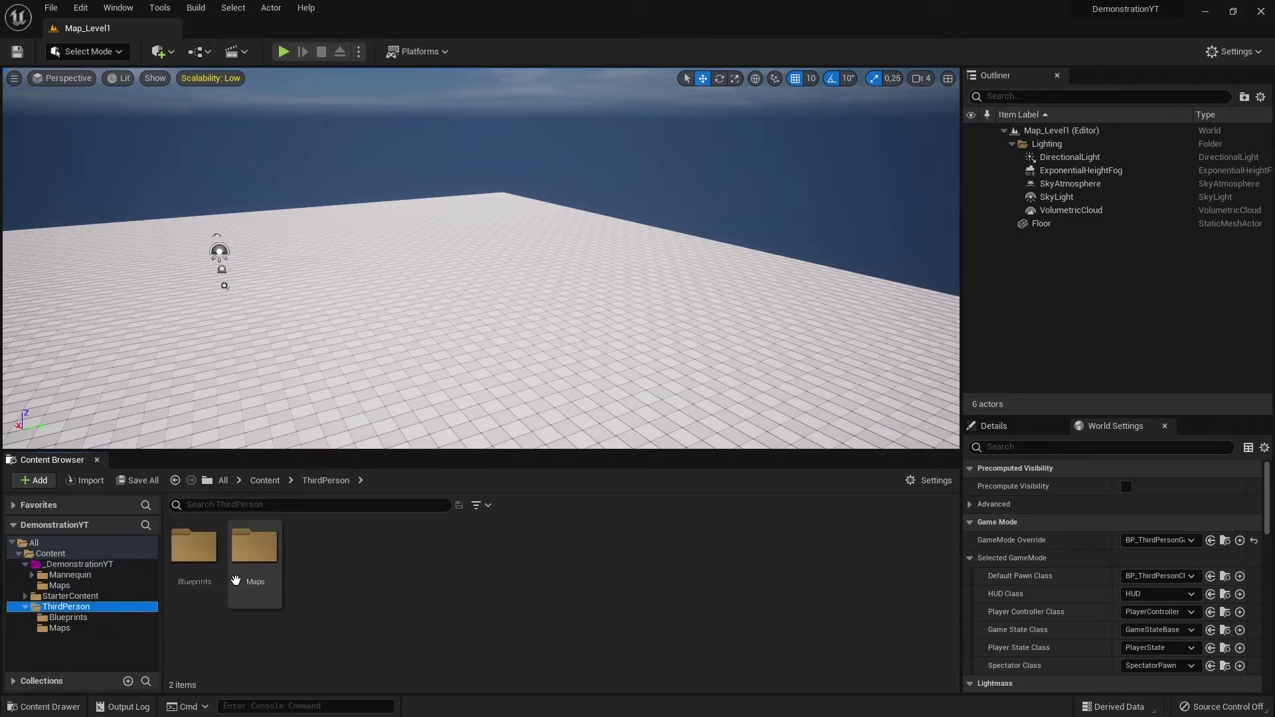
double_click(255, 548)
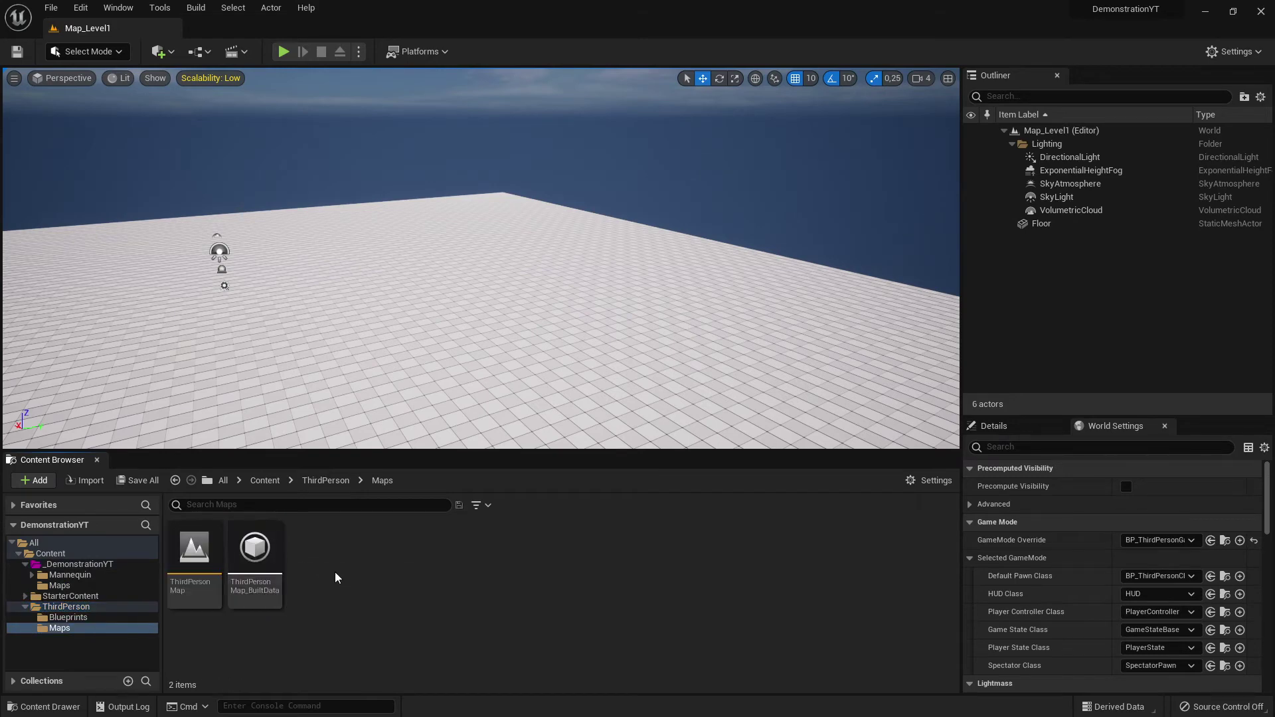
click(70, 607)
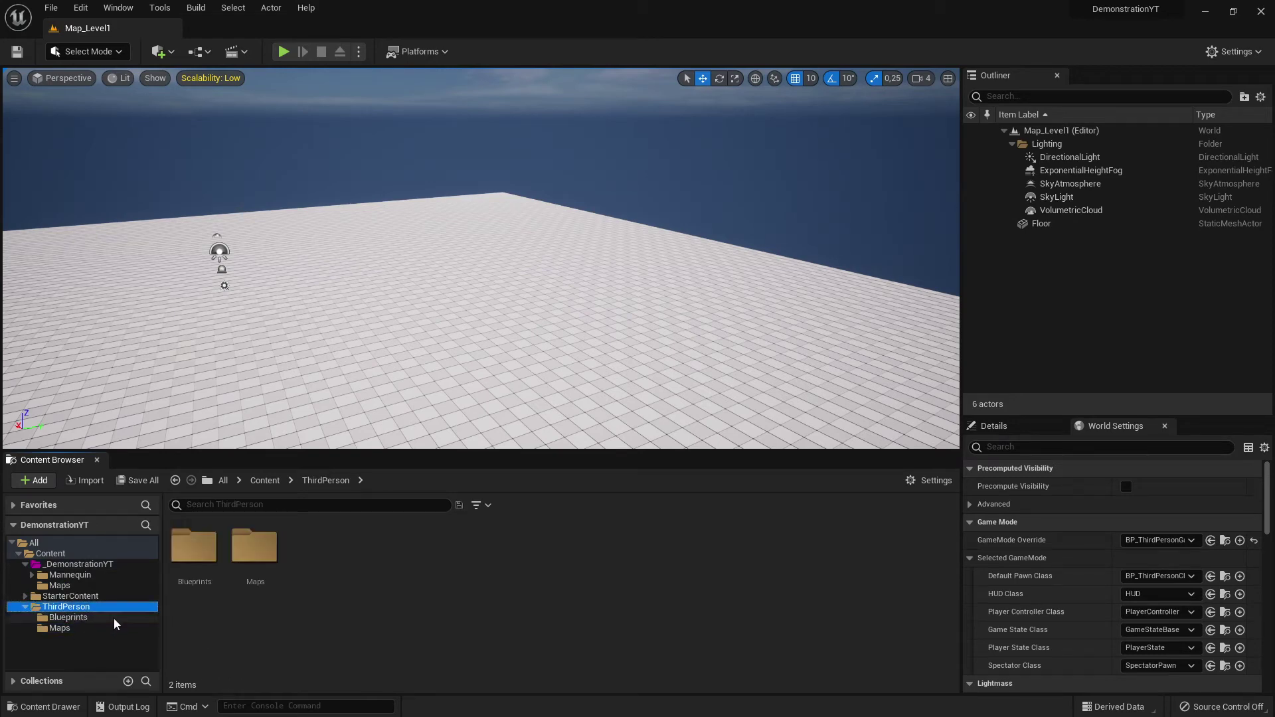
click(70, 629)
Delete the ThirdPerson > Maps folder, confirming removal of ThirdPersonMap and ThirdPersonMap_BuiltData.
right_click(67, 629)
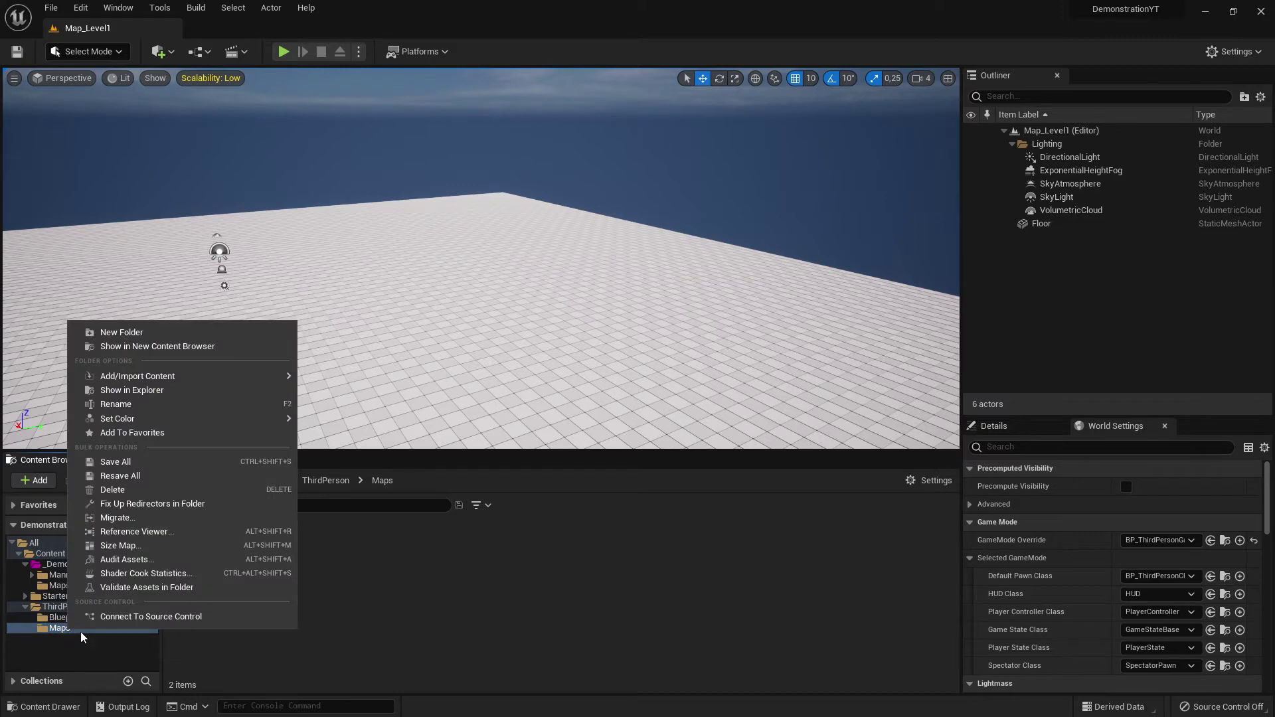
click(141, 490)
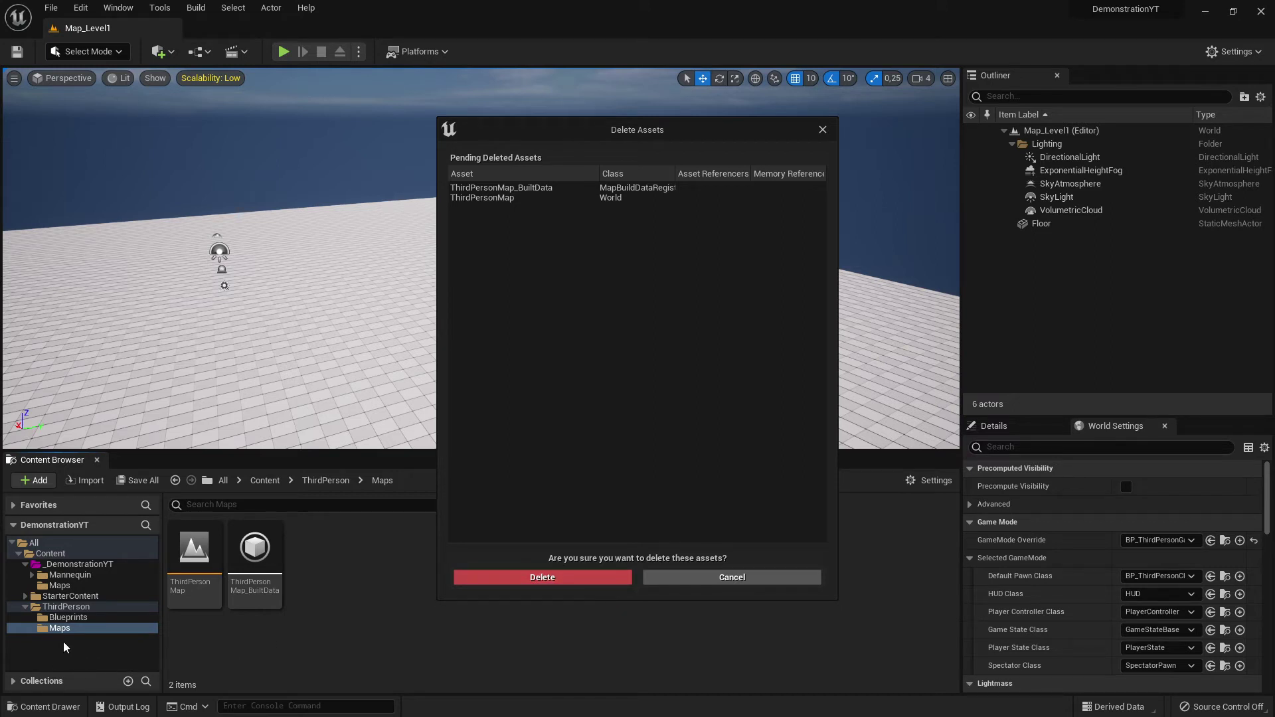
click(564, 577)
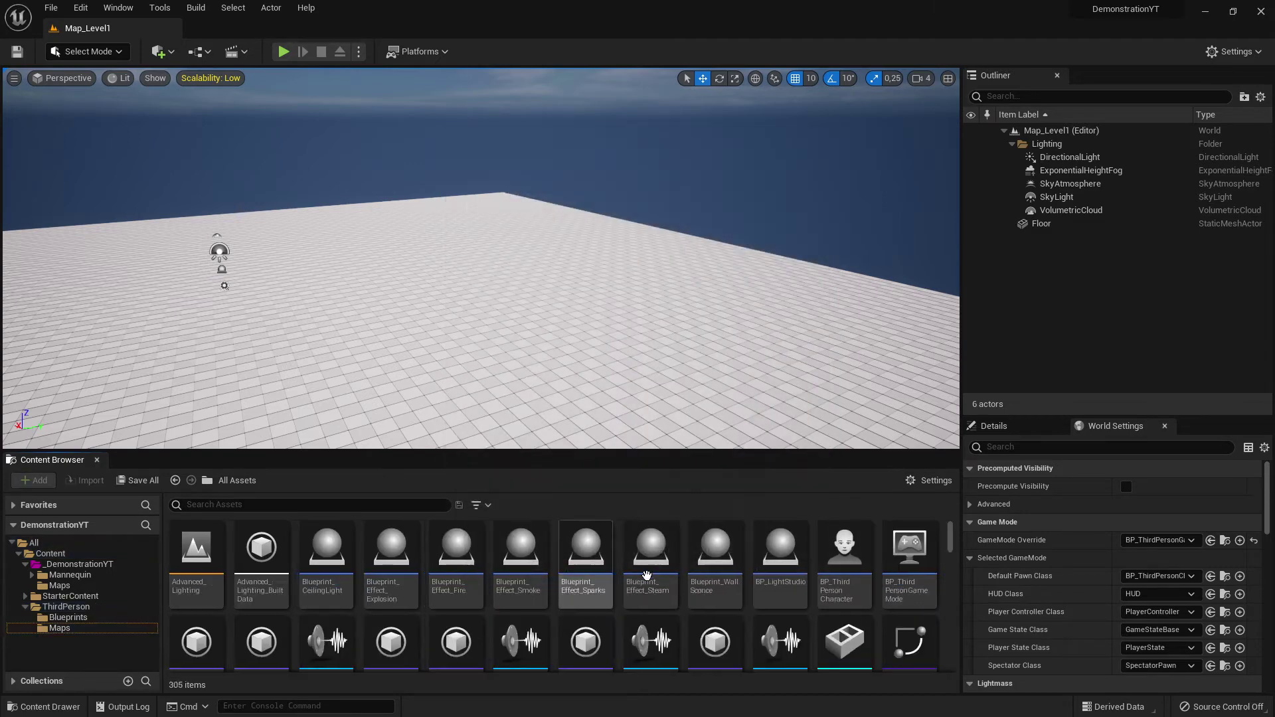